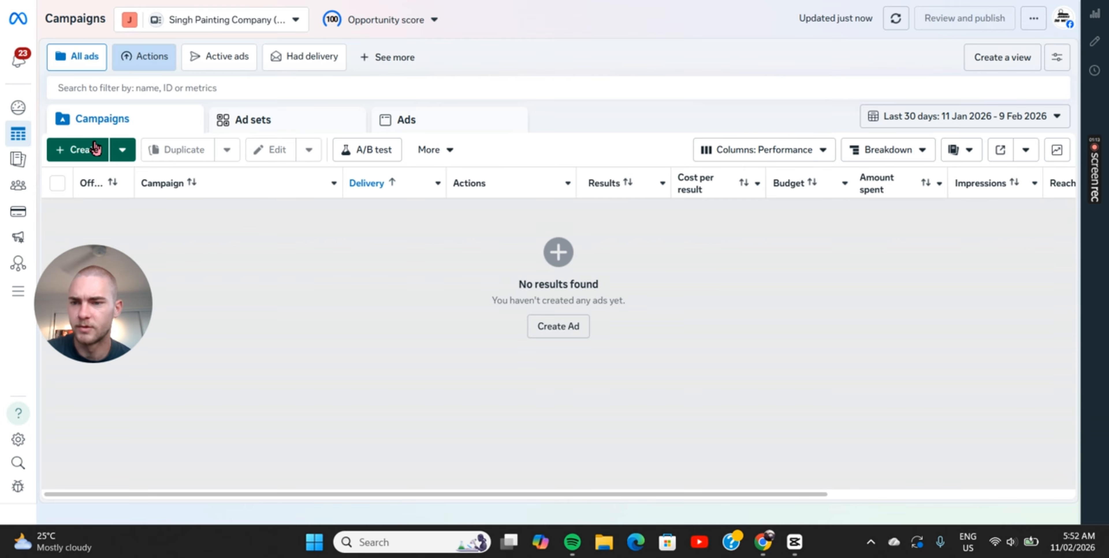
Step: Create a new Auction campaign with the Sales objective
click(82, 162)
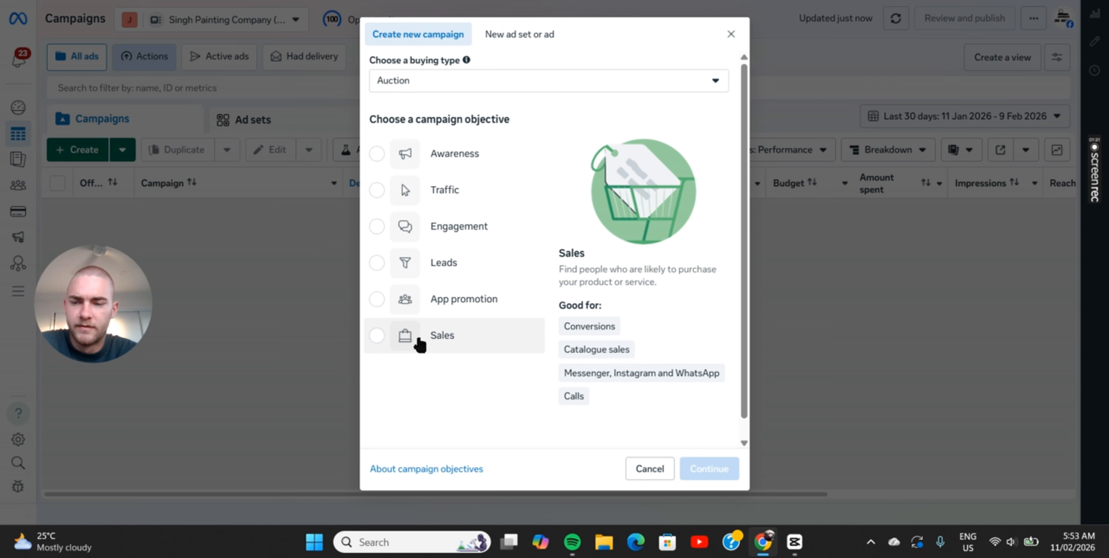
click(419, 345)
click(709, 468)
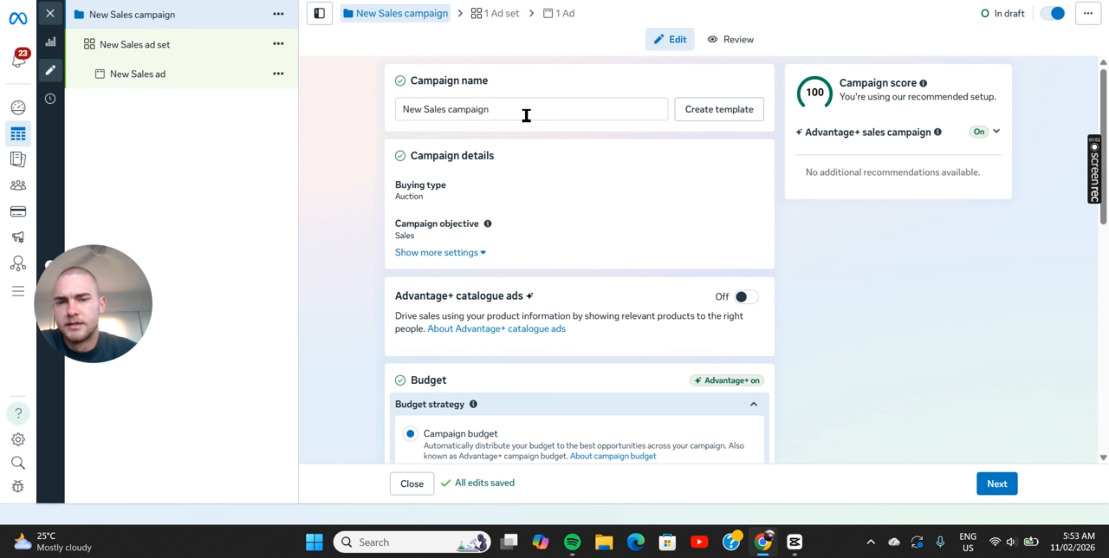
Step: Rename the campaign as Product#1
drag(522, 108, 393, 106)
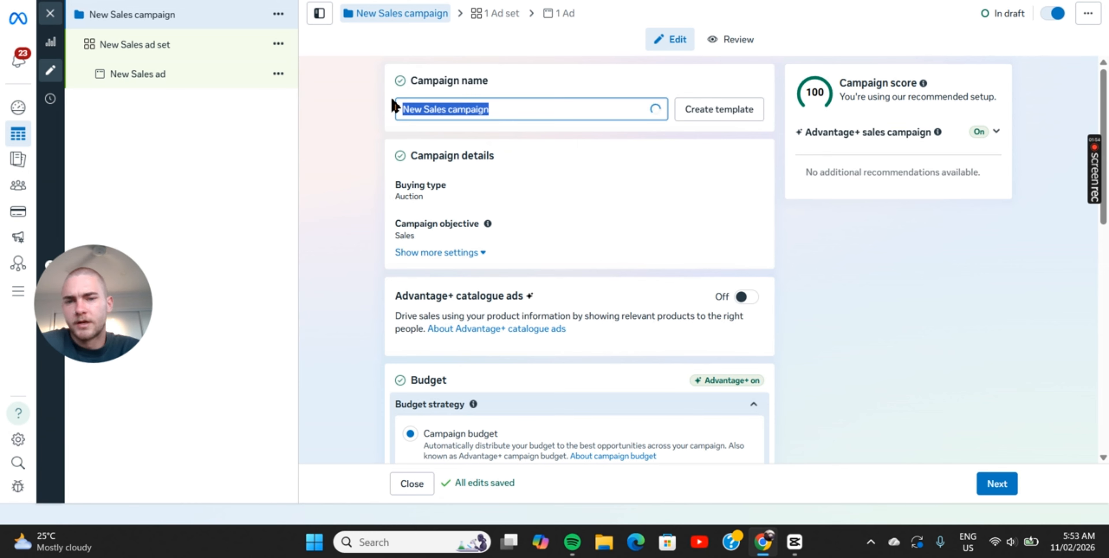
text(Product#1)
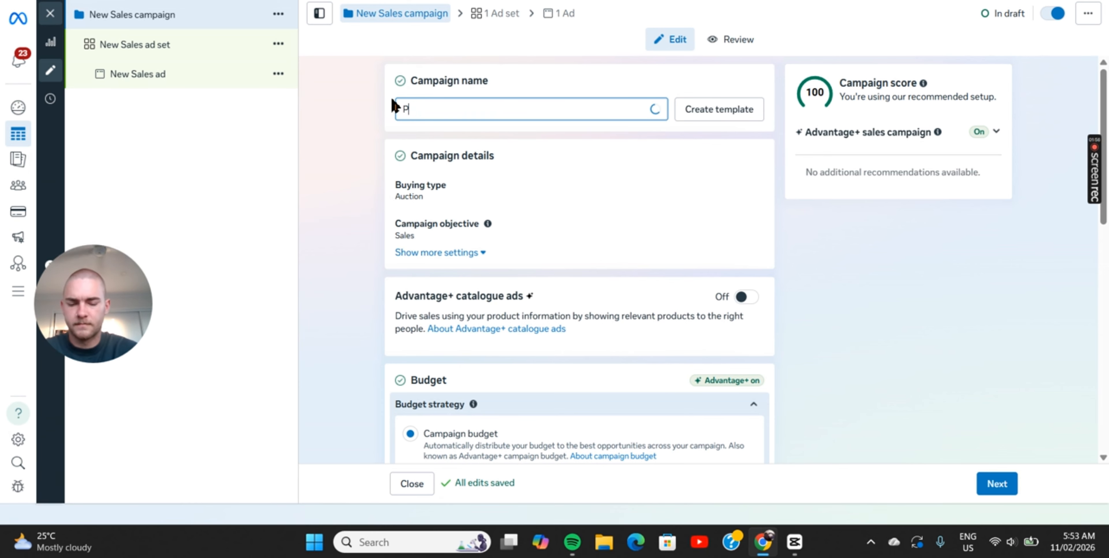
click(375, 120)
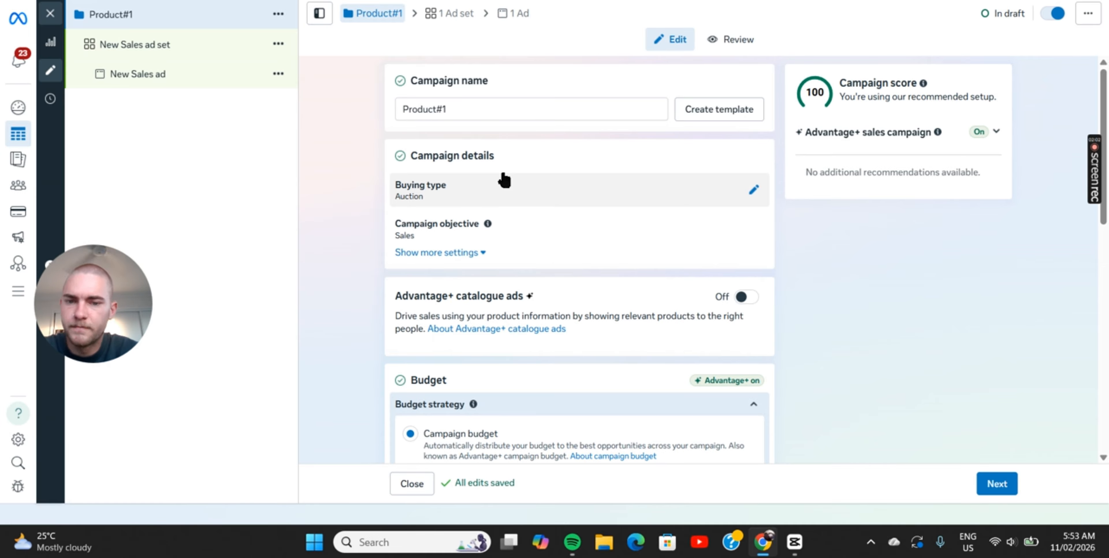
Step: Set the campaign's daily budget to 50.00 AUD and continue to the ad set settings
scroll(501, 178, down, 5)
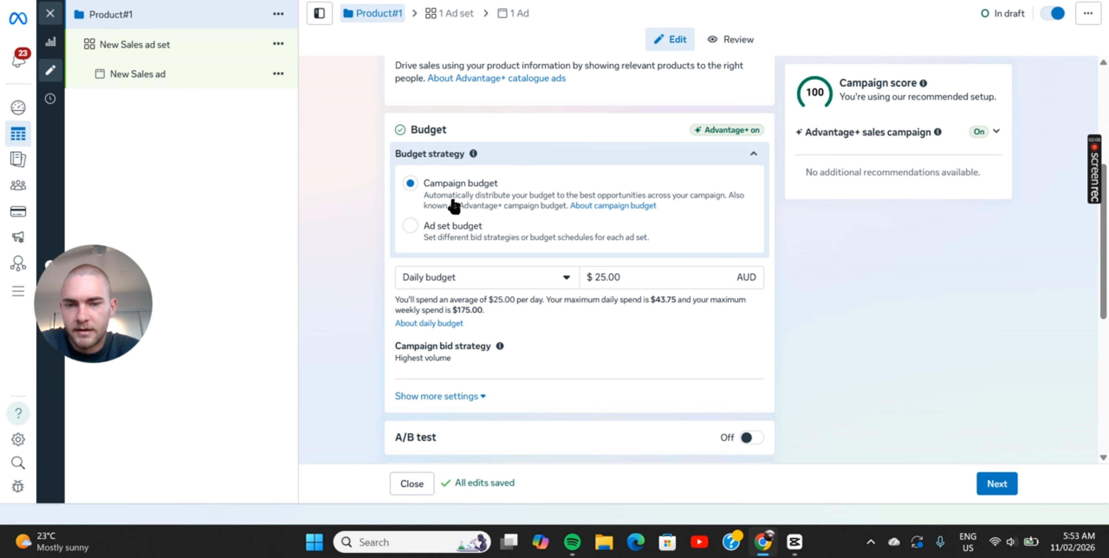
scroll(570, 268, down, 1)
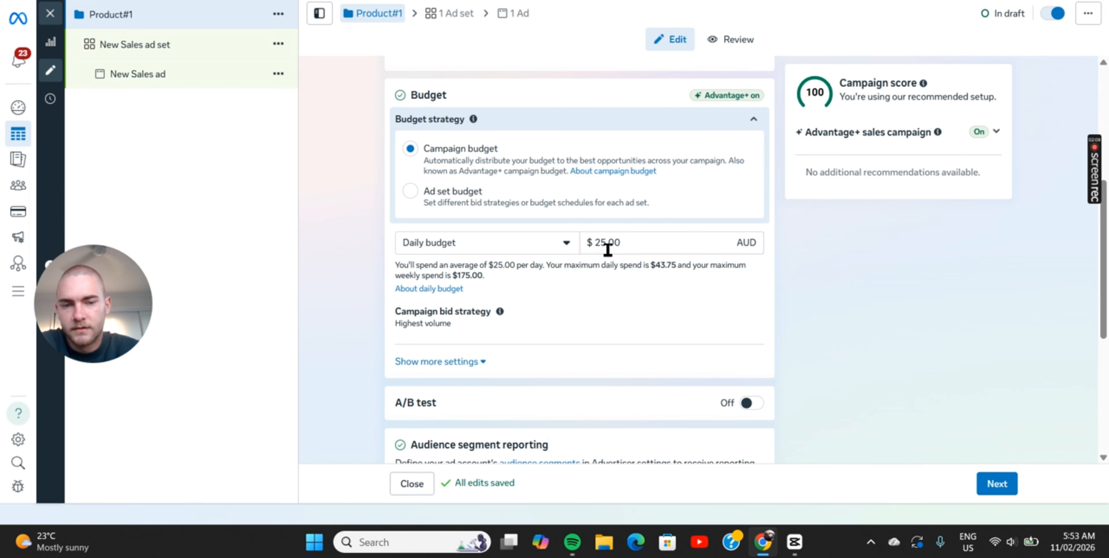
click(606, 243)
key(BackSpace)
key(BackSpace)
text(50)
scroll(559, 330, down, 6)
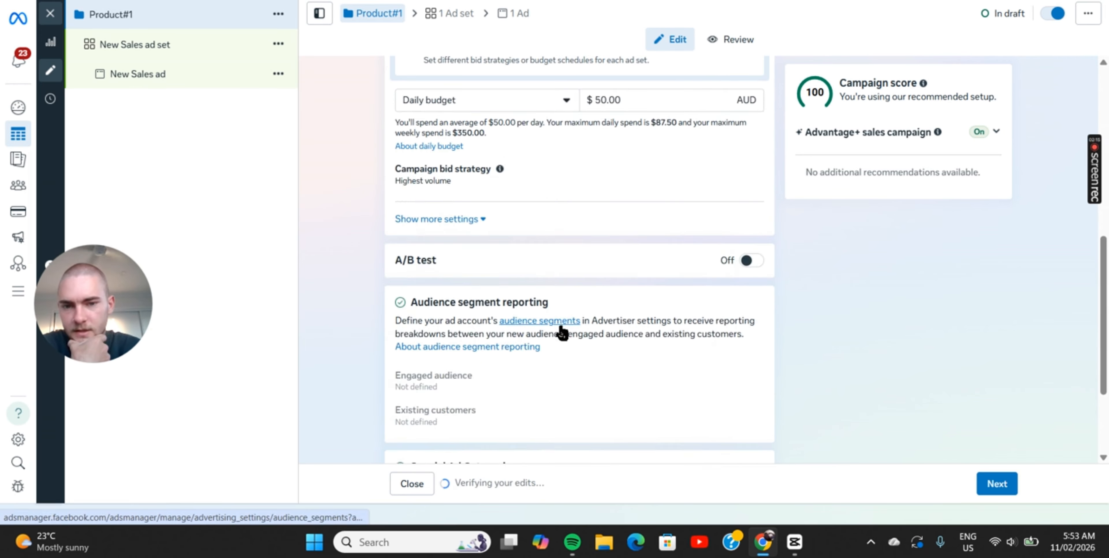
click(996, 484)
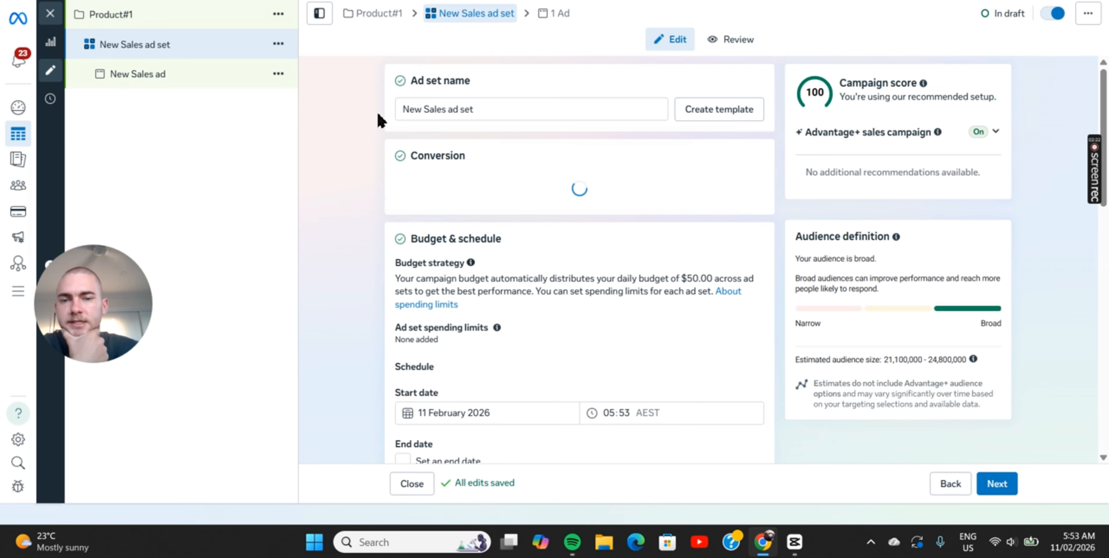
Step: Rename the ad set as Ad Set #1
drag(478, 114, 392, 113)
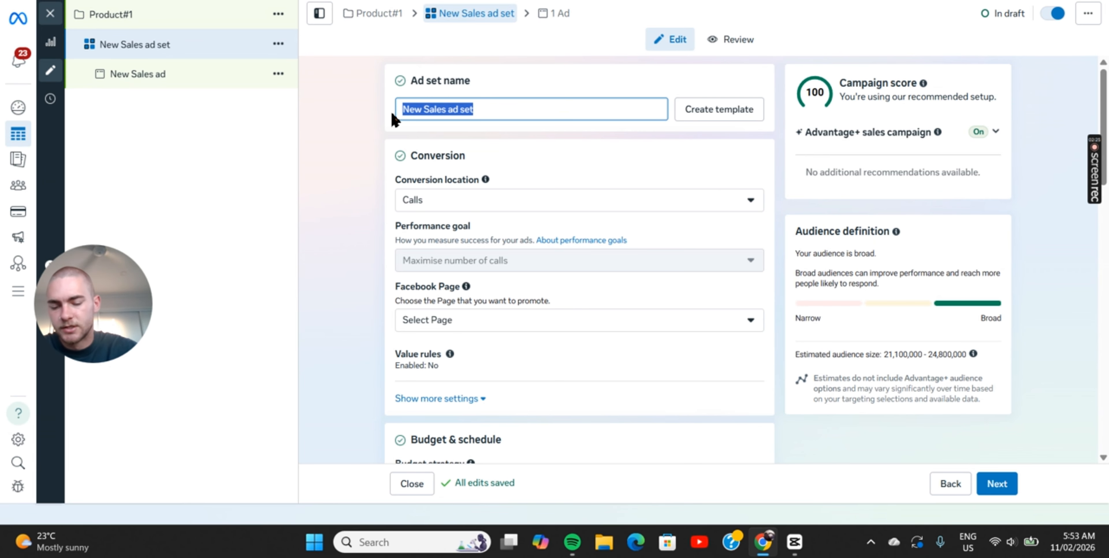
text(A)
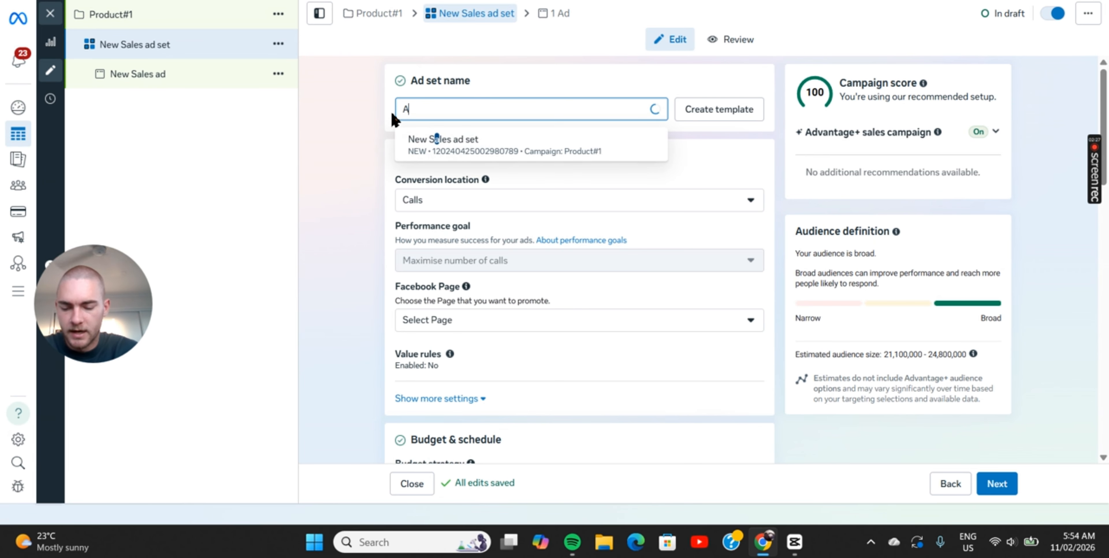
text(d Set #1)
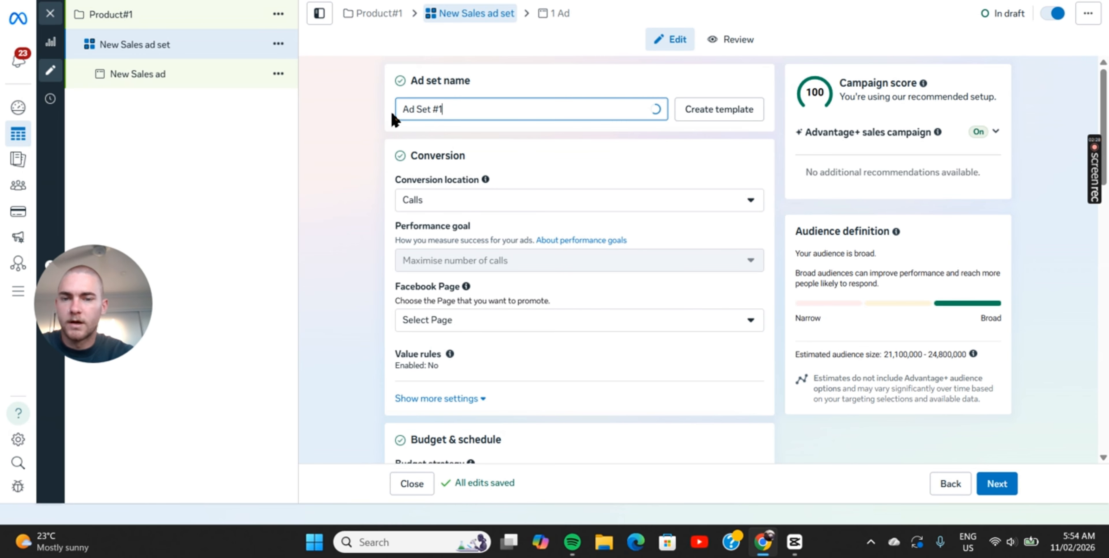
click(374, 116)
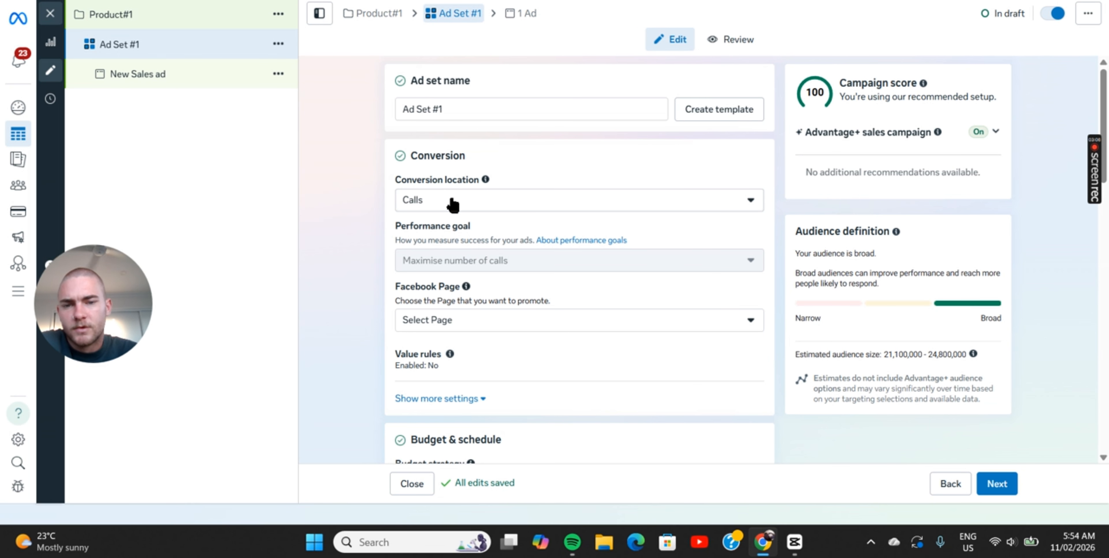
Step: Set the ad set's conversion location to Website and keep Maximise number of conversions as its performance goal
scroll(451, 205, down, 1)
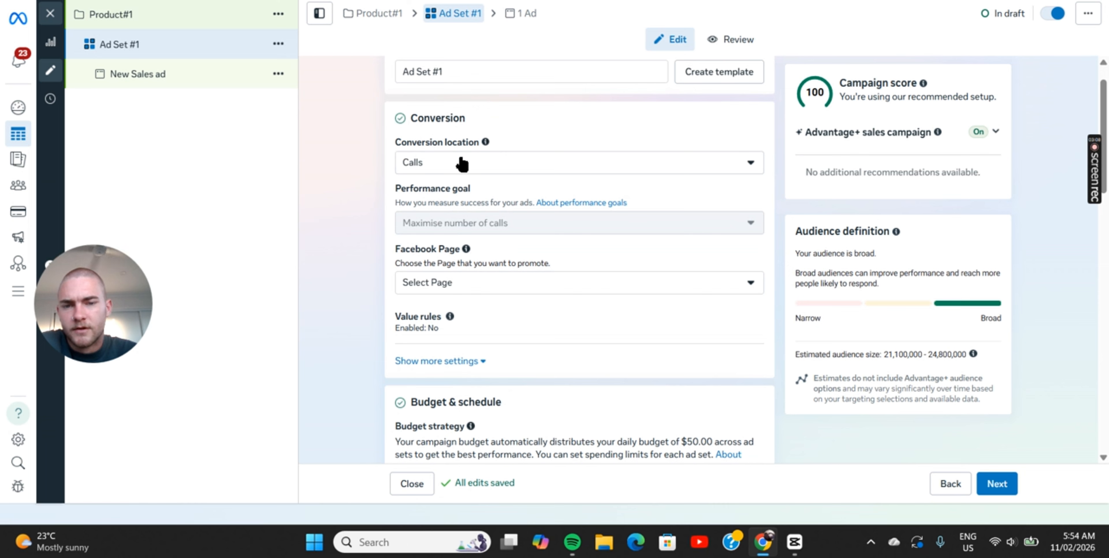
click(461, 164)
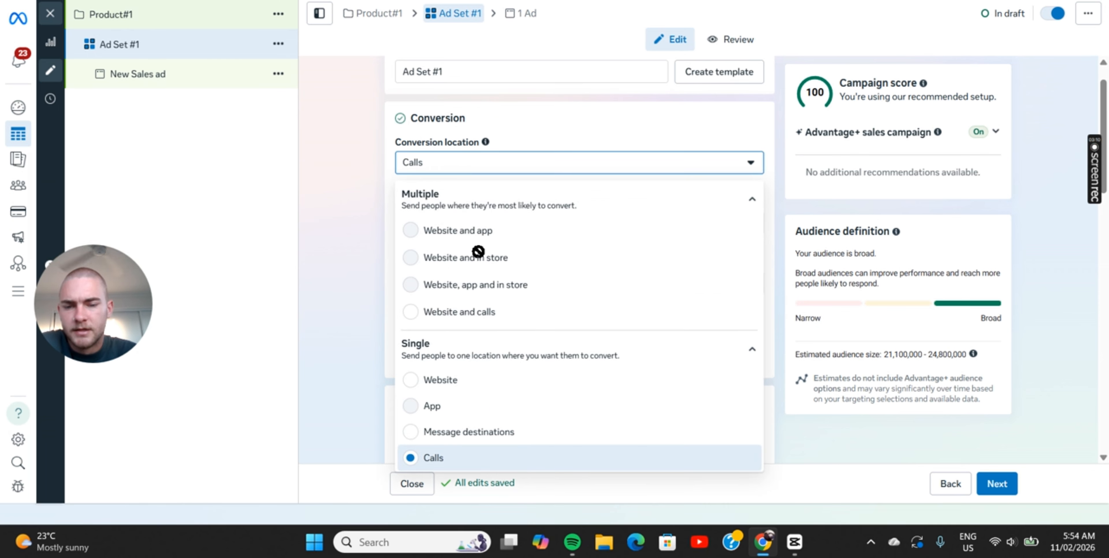
click(448, 378)
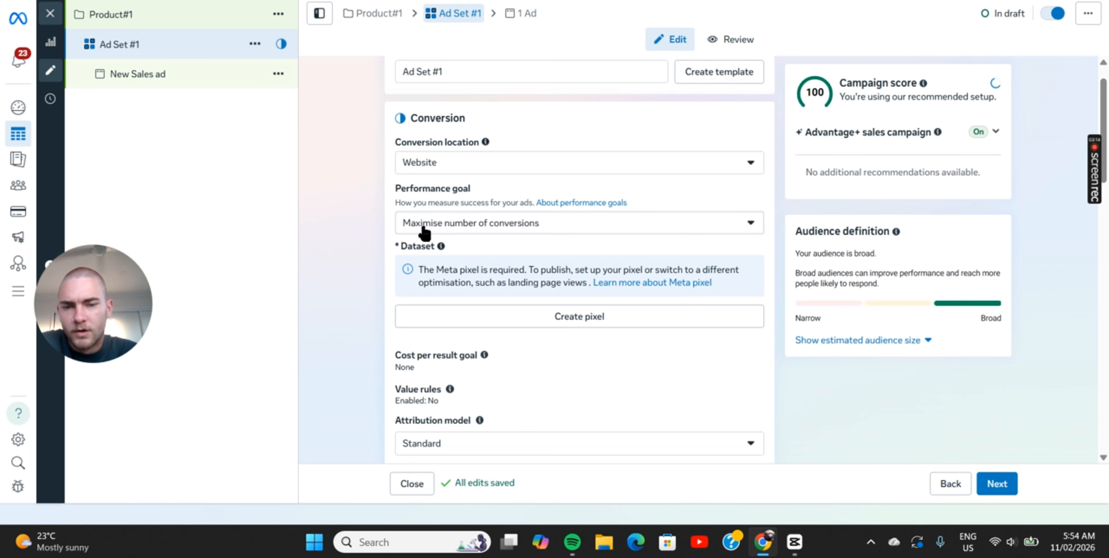
click(462, 223)
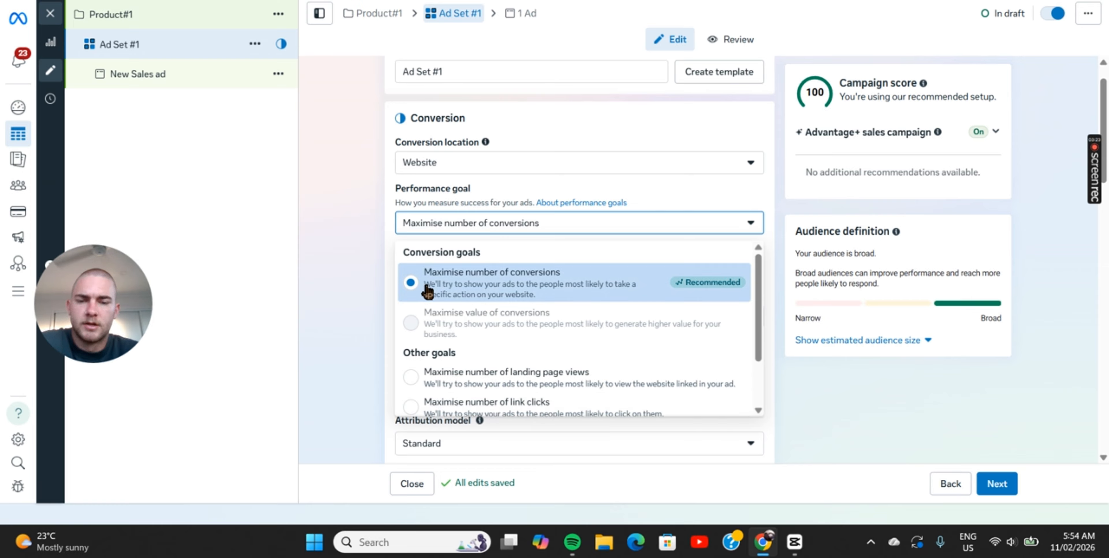
click(474, 224)
Step: Check which dataset tracks the store in the Facebook & Instagram settings of Shopify, and return to Meta Ads Manager
scroll(537, 101, down, 3)
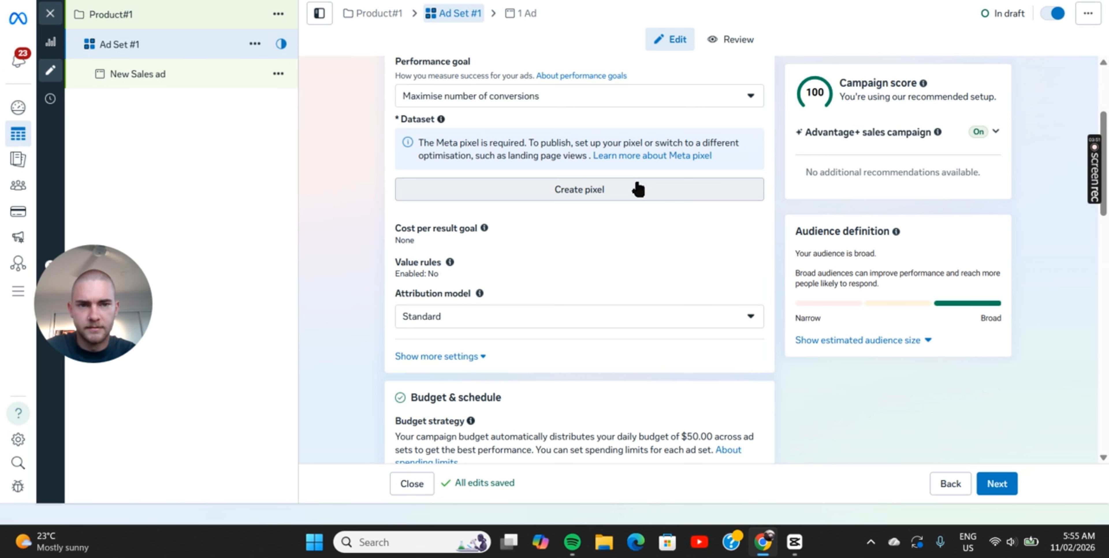
click(850, 1)
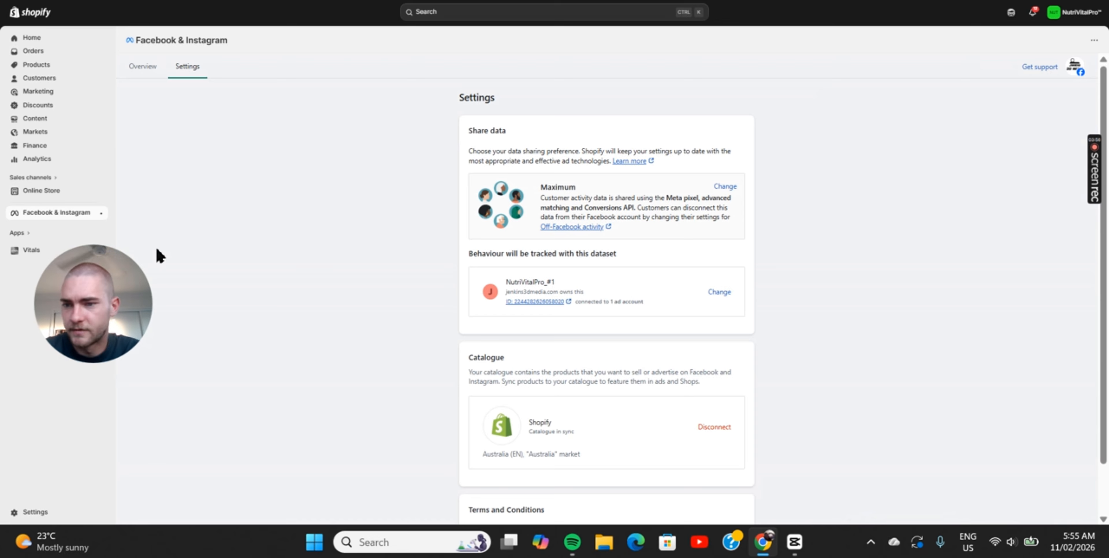
click(33, 218)
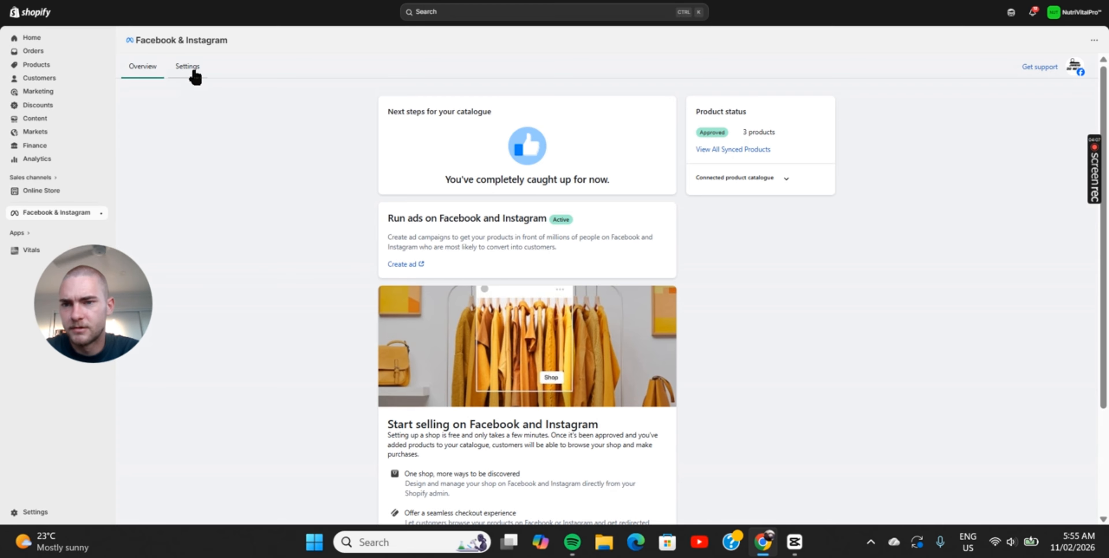
click(195, 76)
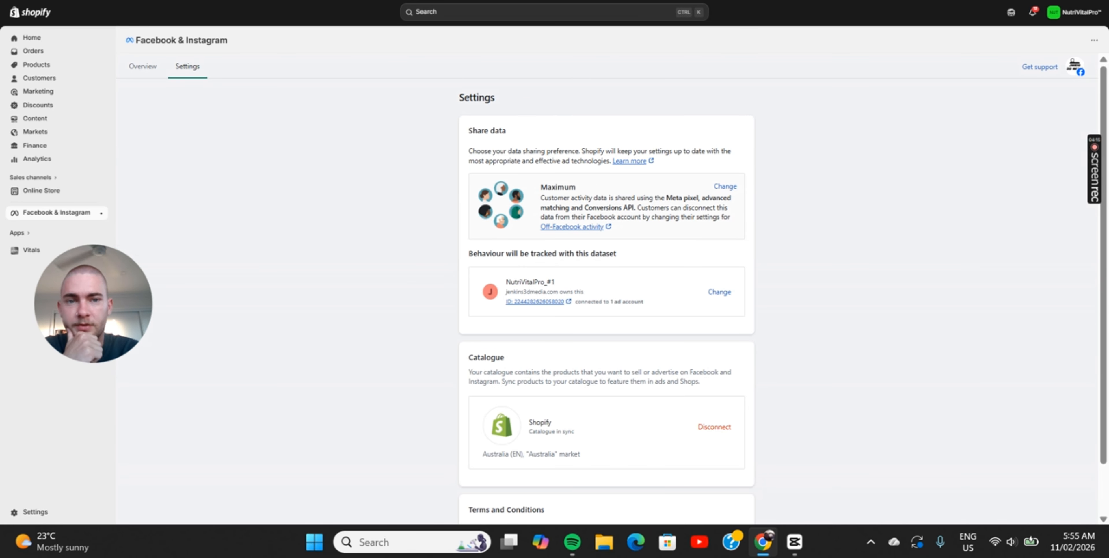
click(684, 0)
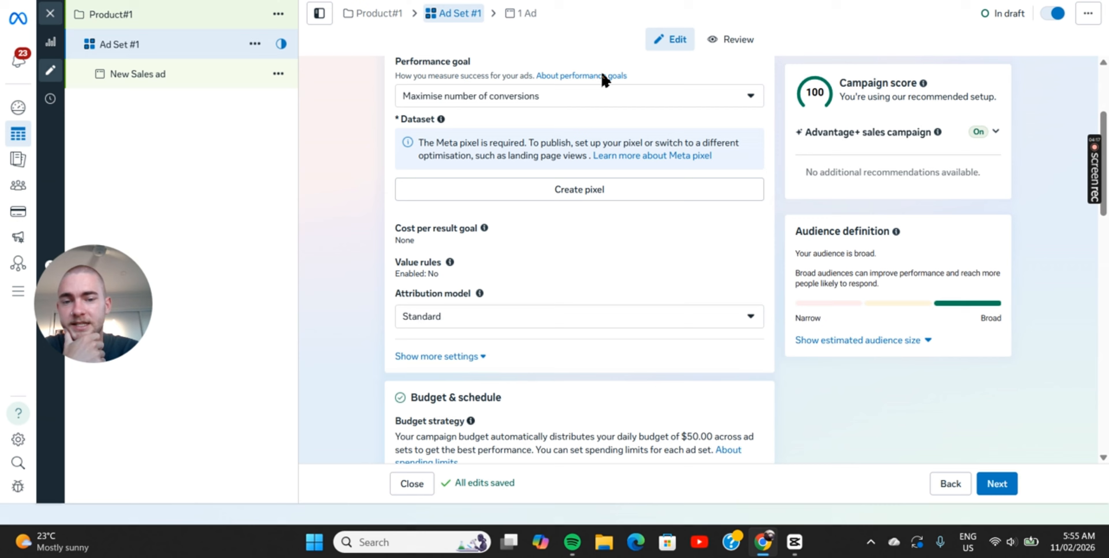
click(566, 197)
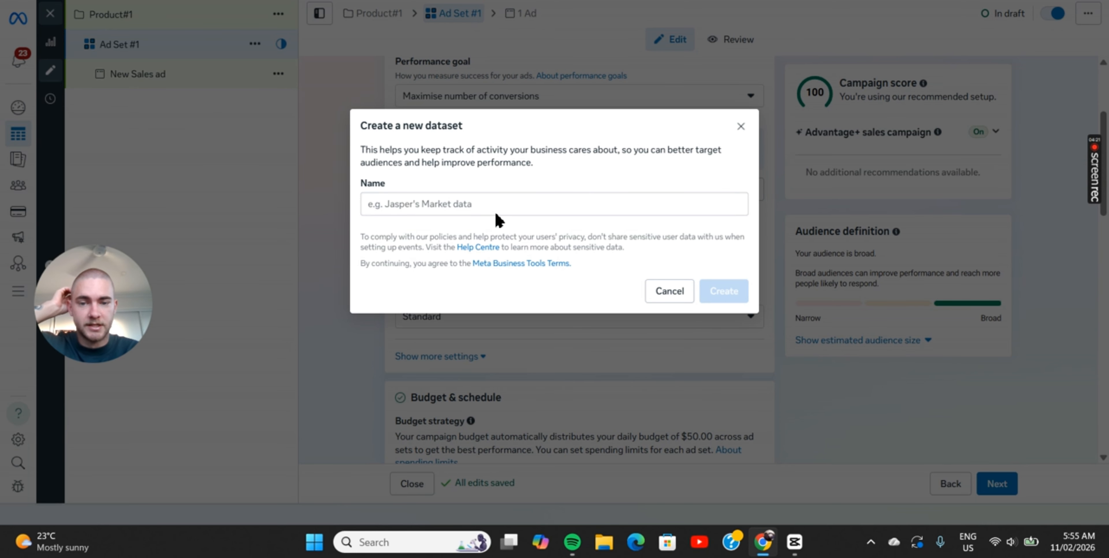
click(532, 207)
text(ffkff)
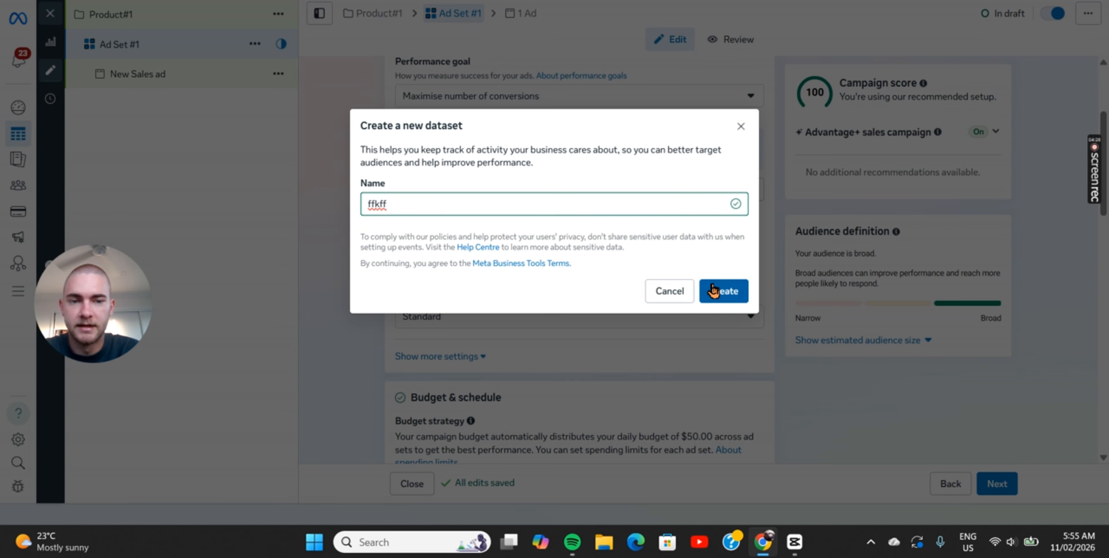
click(738, 129)
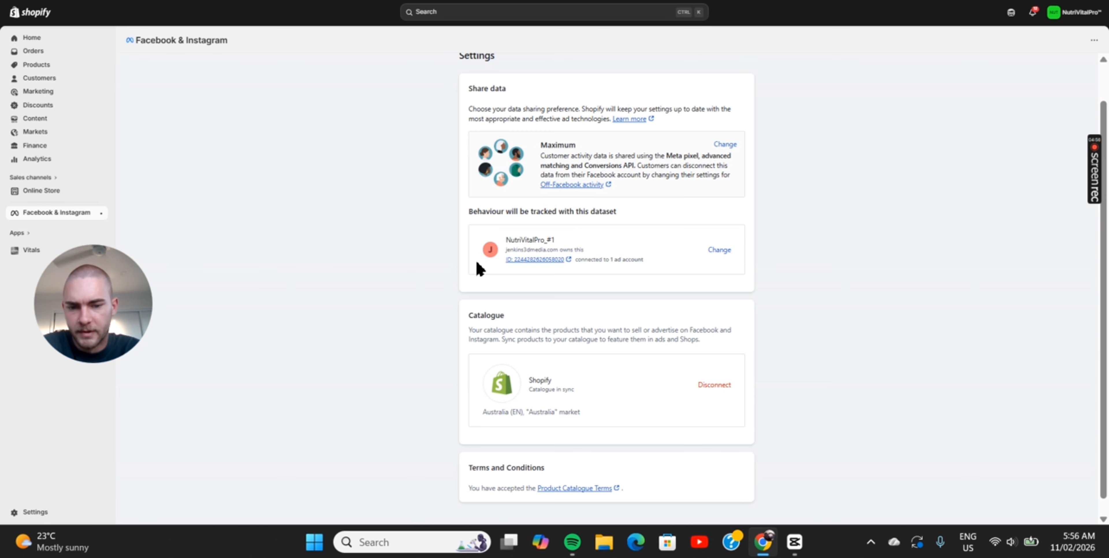
Step: Review the data sharing, dataset and catalogue connections in Shopify's Facebook & Instagram settings, and return to Meta Ads Manager
scroll(743, 297, down, 1)
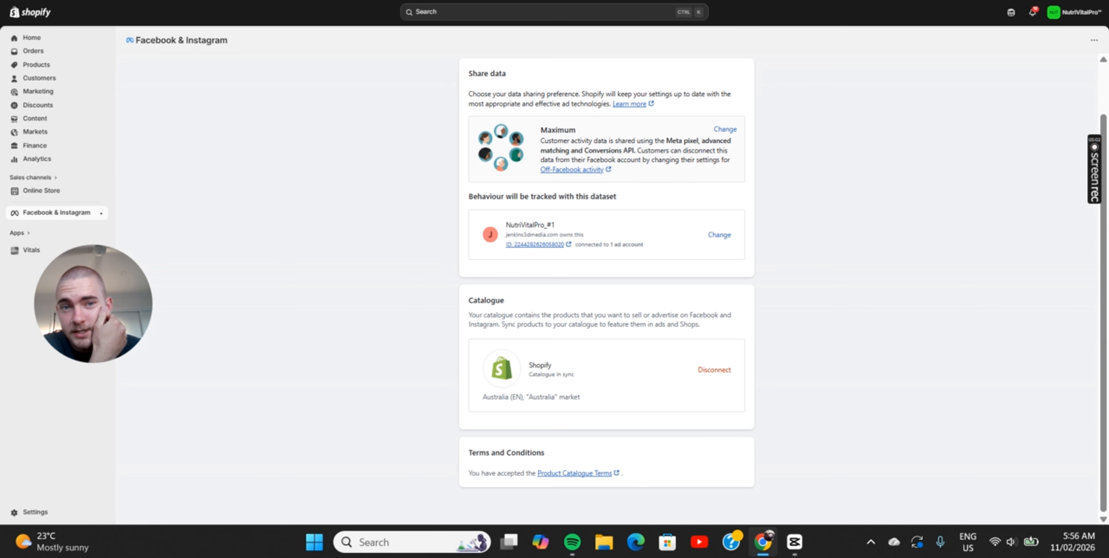
click(693, 5)
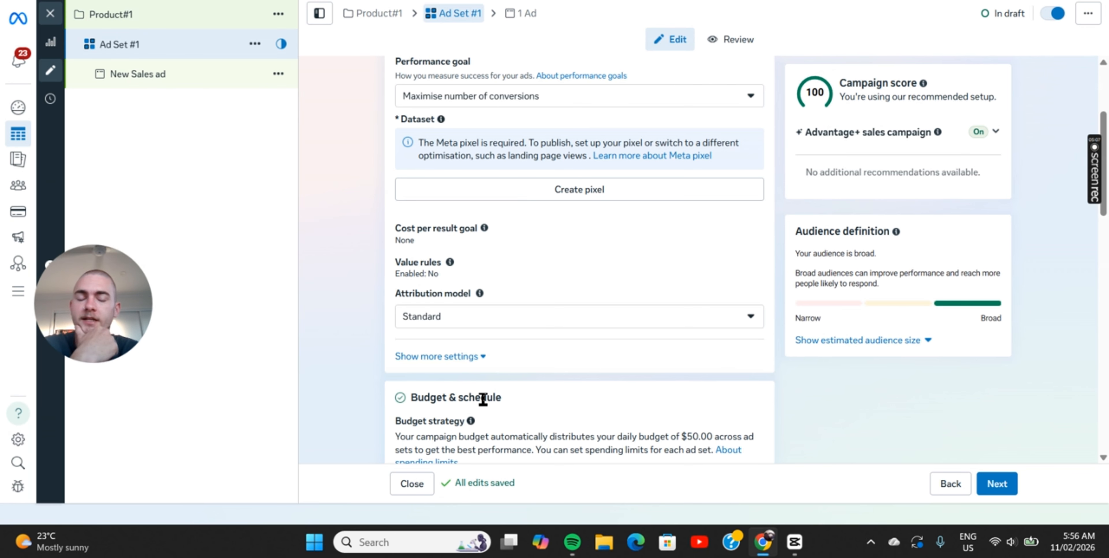
Step: Inspect the attribution model options for the ad set and keep Standard
scroll(403, 253, down, 1)
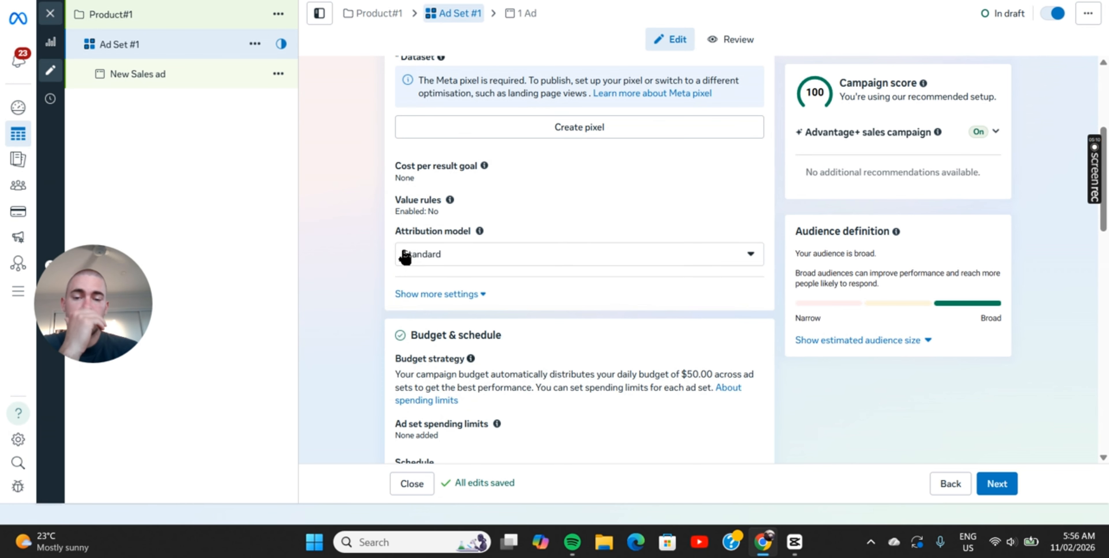
click(444, 255)
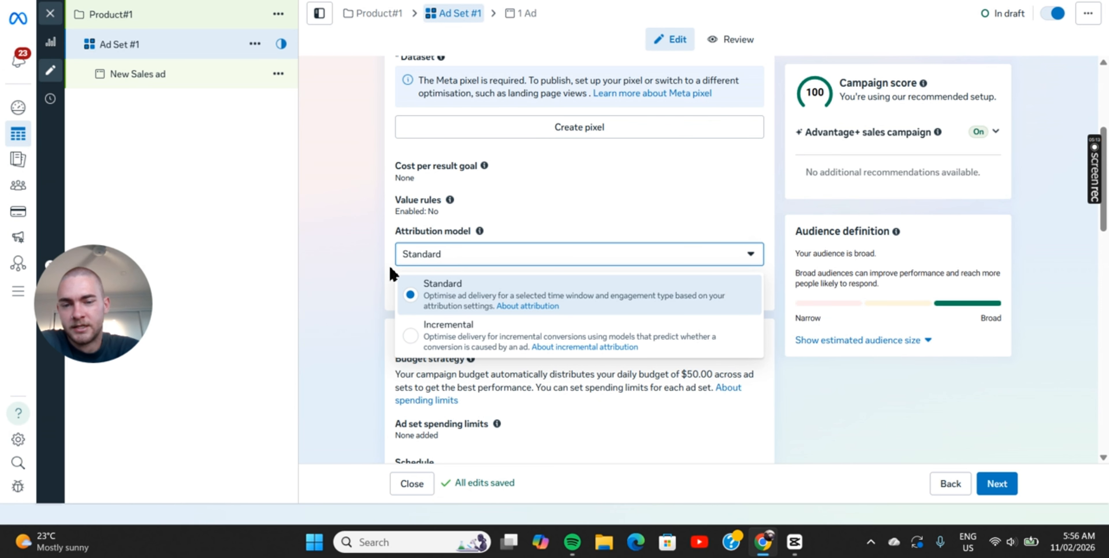
click(488, 258)
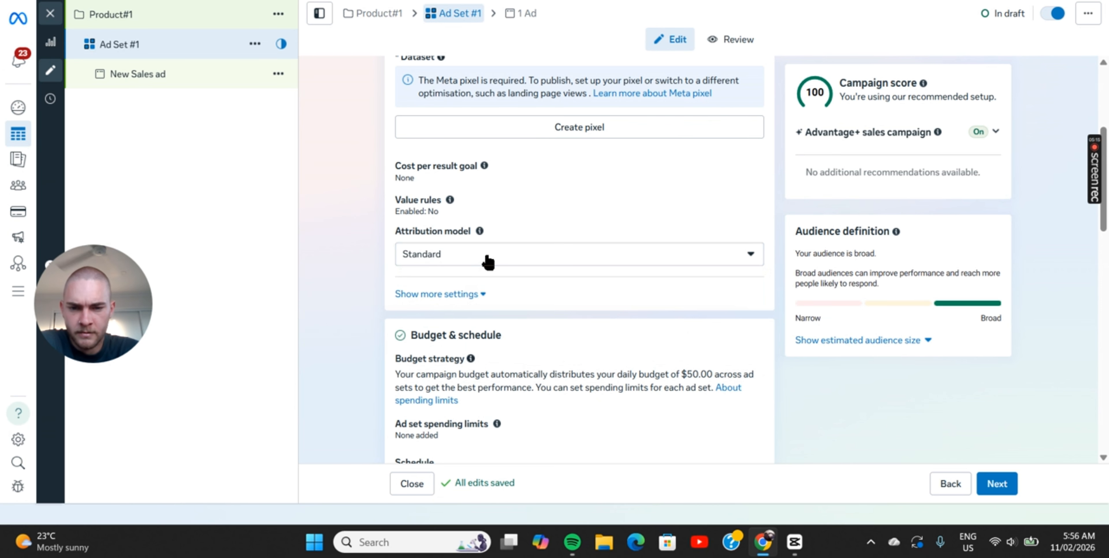
Step: Schedule the ad set to start on 12 February 2026 at 00:00 without an end date
scroll(488, 257, down, 4)
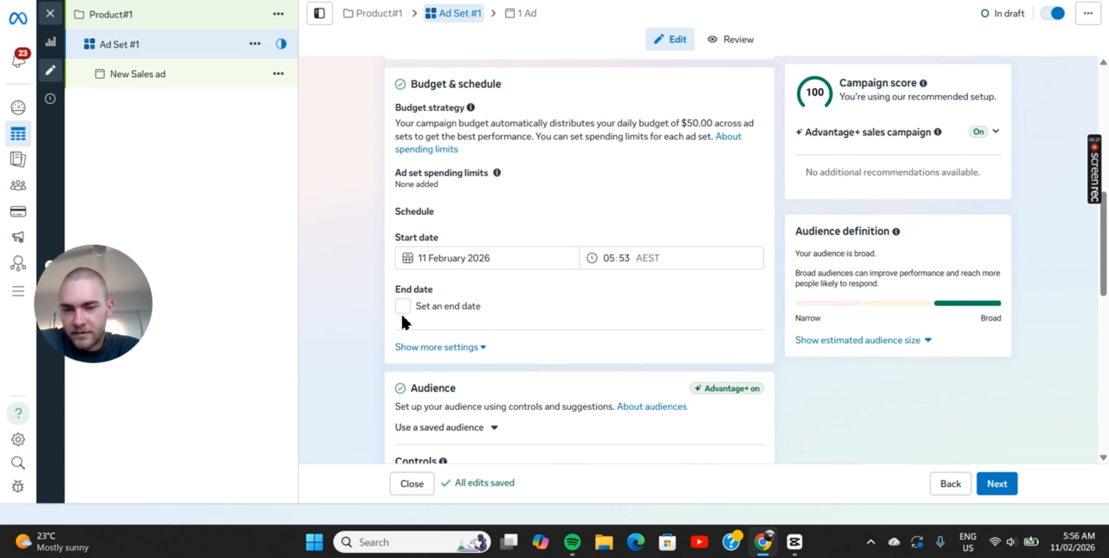
click(403, 307)
click(443, 258)
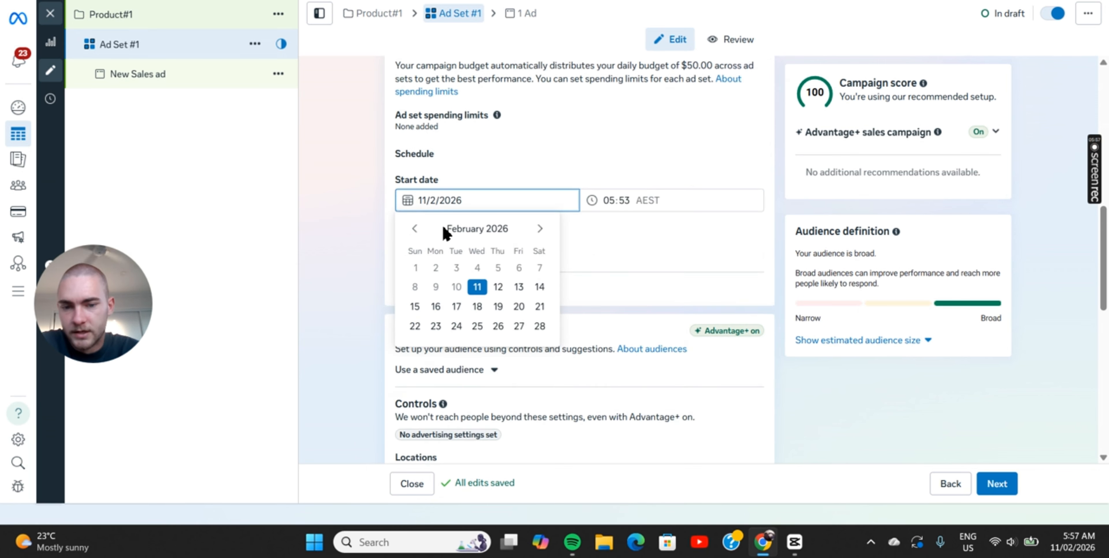
click(499, 287)
click(645, 199)
click(676, 163)
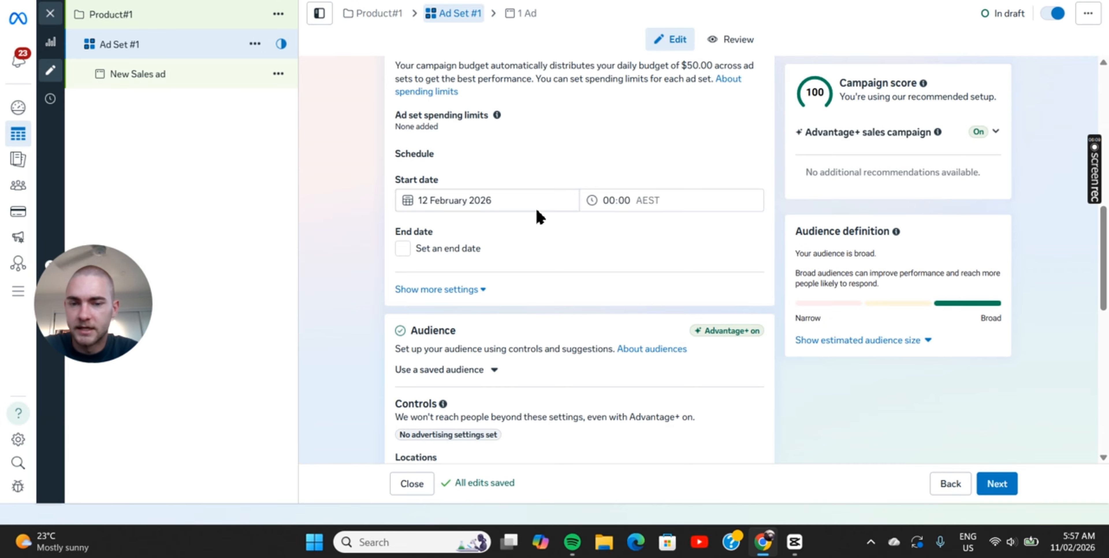
Step: Inspect the location controls of the ad set's audience and keep Australia as the included location
scroll(539, 216, down, 2)
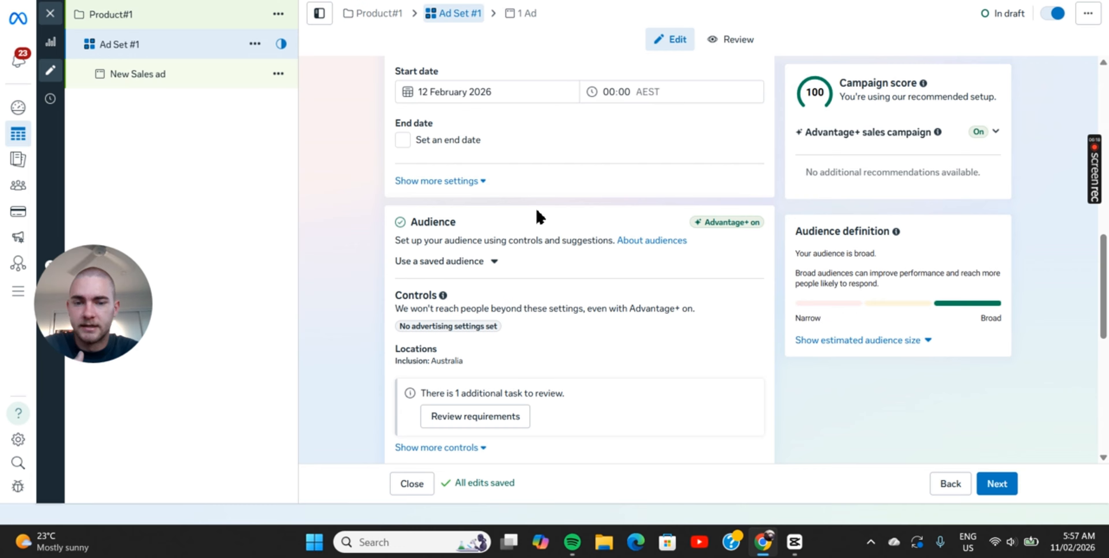
scroll(539, 216, down, 3)
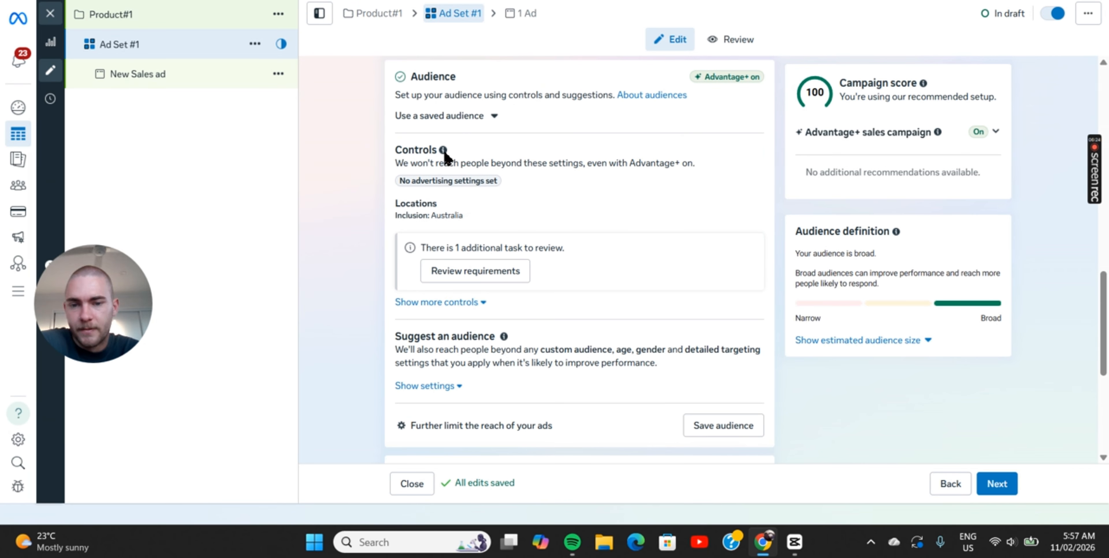
click(757, 210)
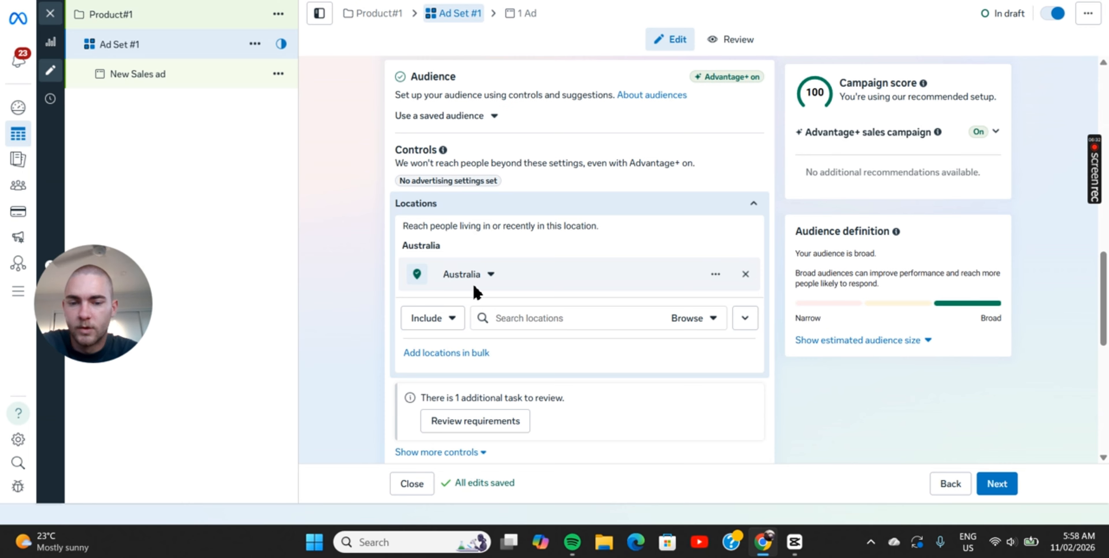
click(519, 318)
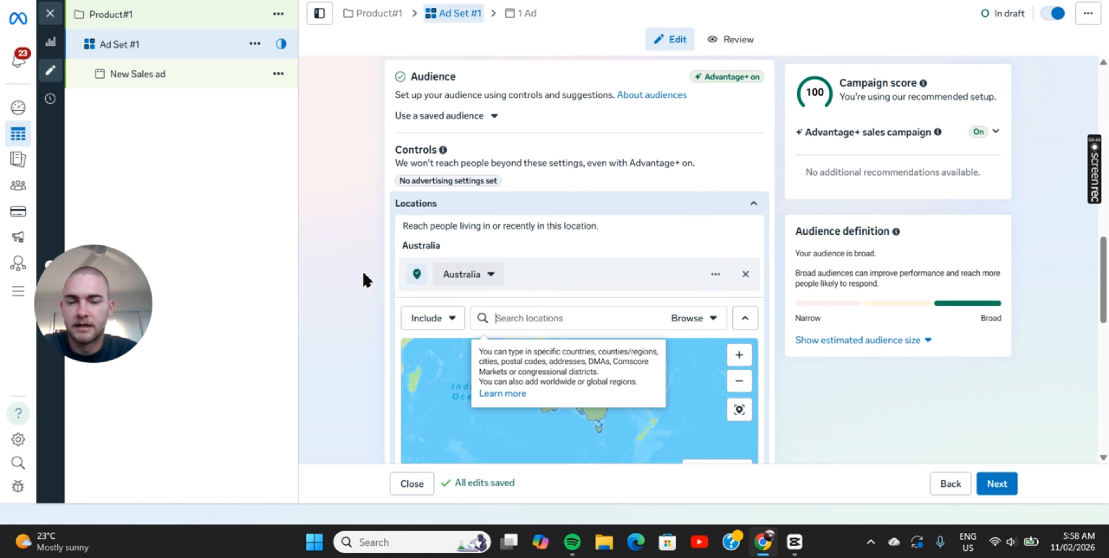
click(740, 192)
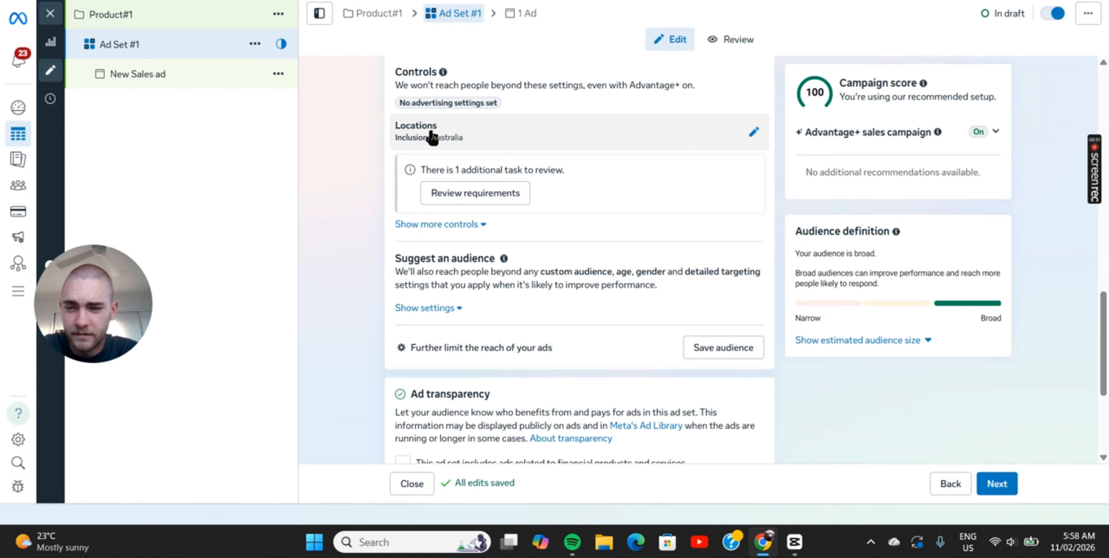
Step: Continue from the ad set to the ad level and rename the ad as Ad #1
scroll(365, 200, down, 5)
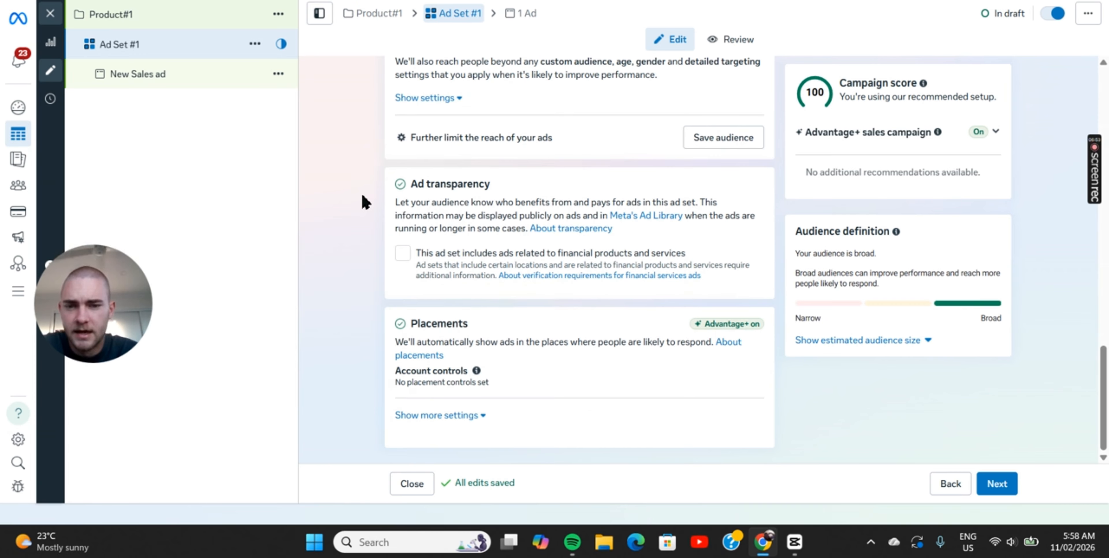
click(1002, 484)
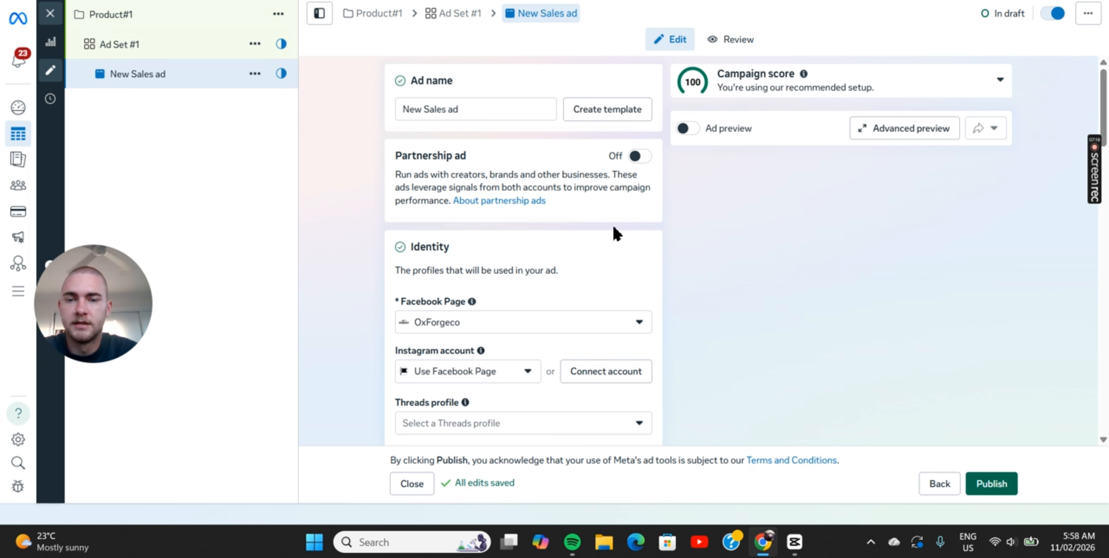
drag(494, 114, 349, 129)
text(Ad #1)
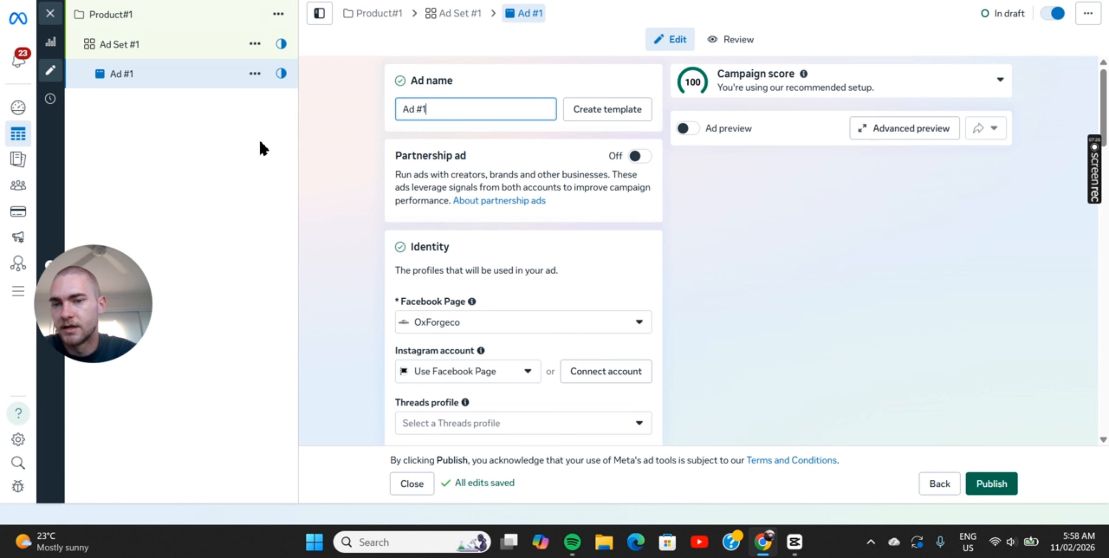
Step: Keep OxForgeco as the ad's Facebook Page and Use Facebook Page as its Instagram account
scroll(442, 185, down, 3)
click(442, 185)
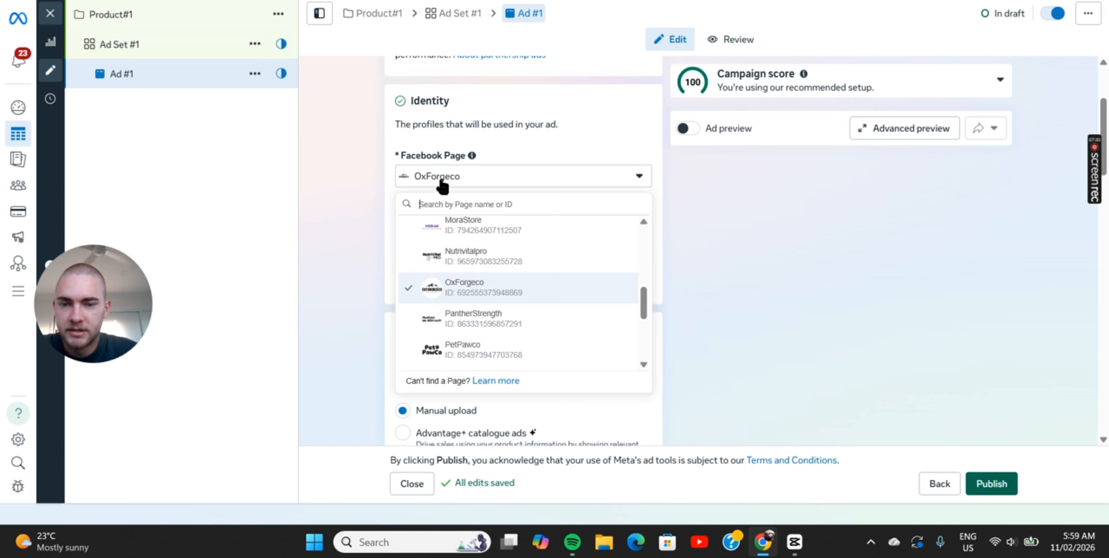
click(480, 292)
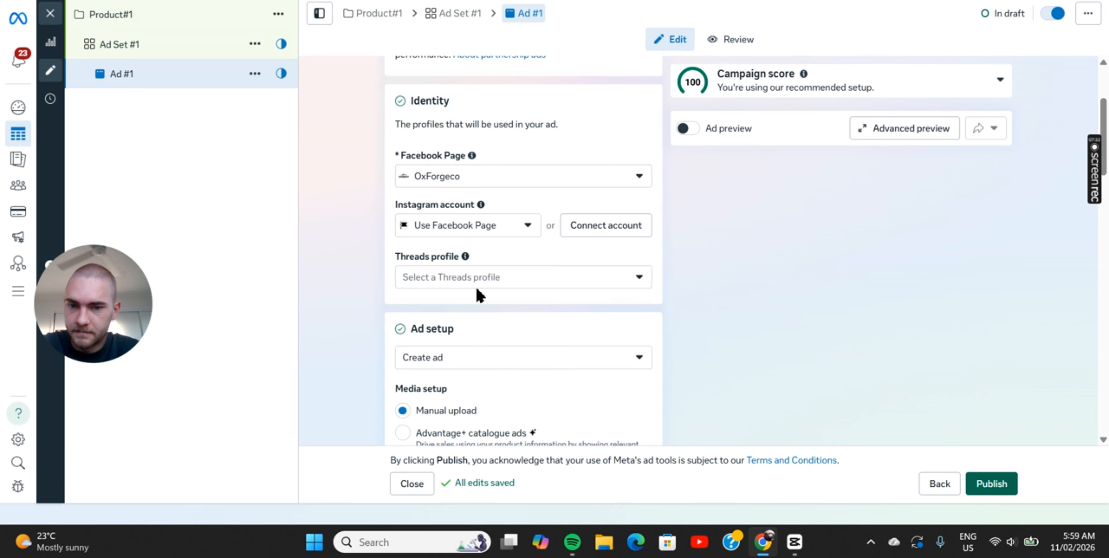
scroll(475, 267, down, 2)
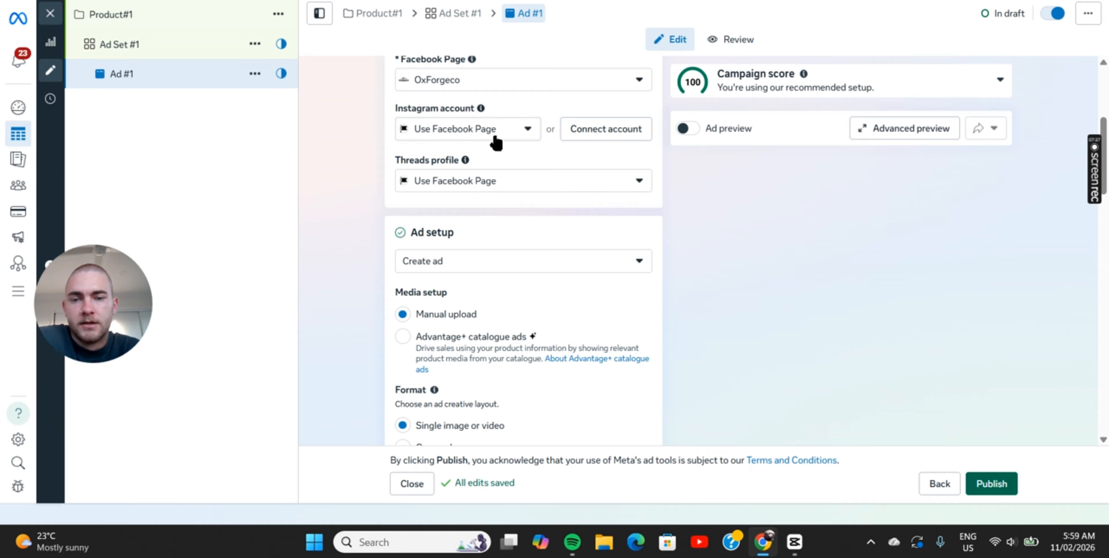
click(430, 141)
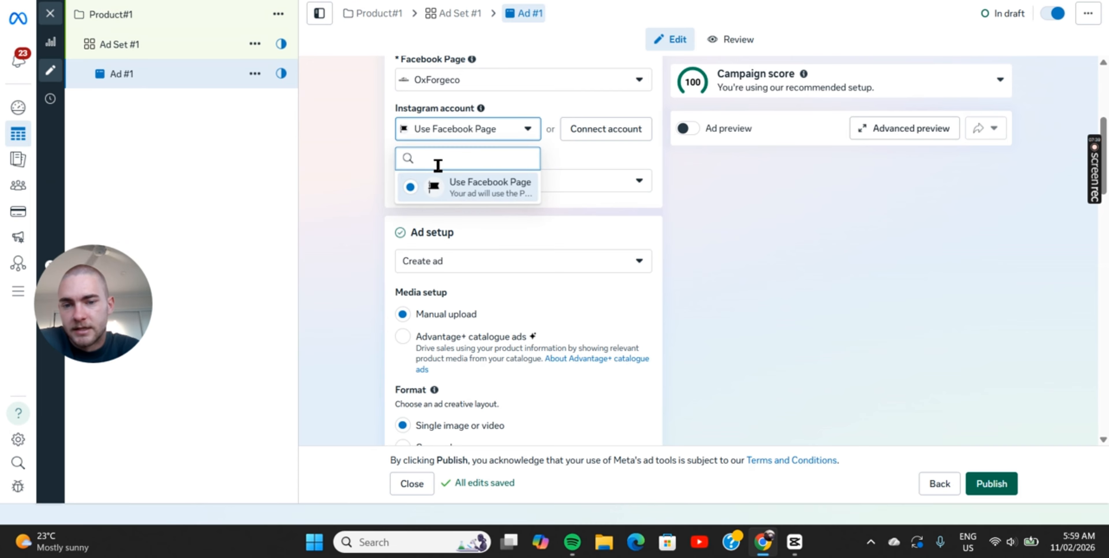
click(381, 185)
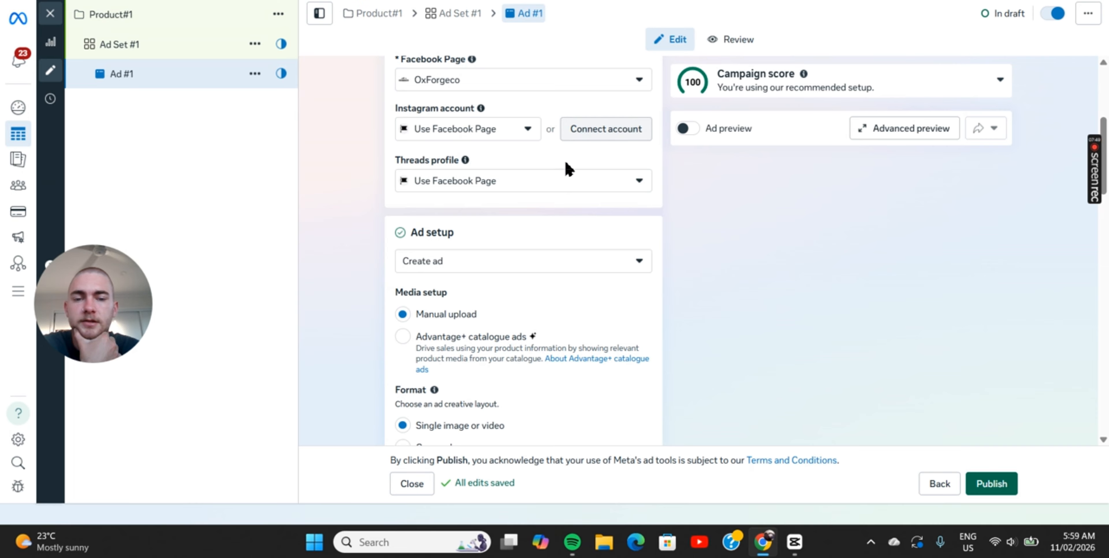
Step: Review the ad's media setup, format and multi-advertiser options, and open the Website URL of the destination for entry
scroll(560, 147, down, 4)
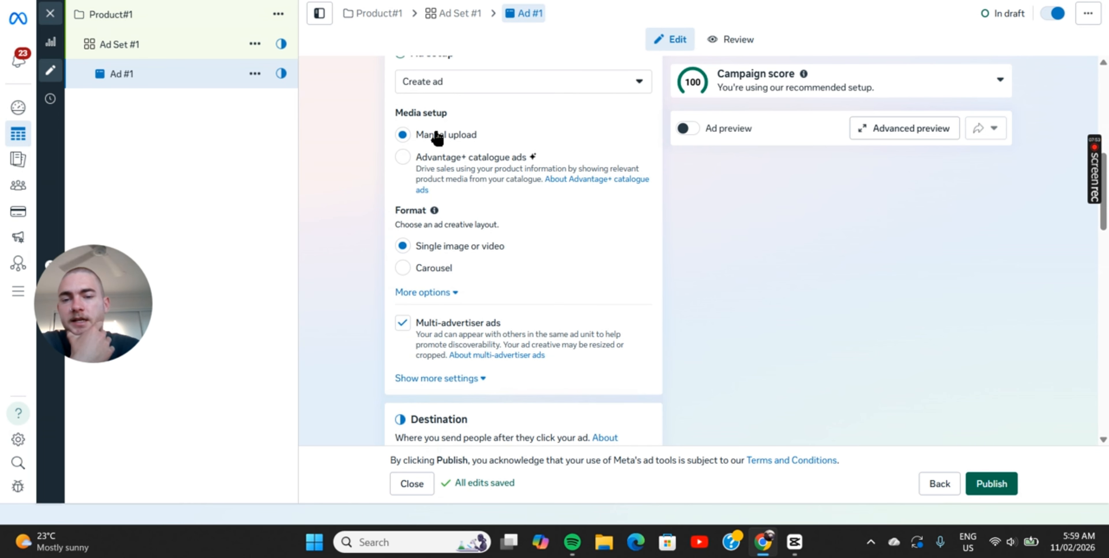
scroll(433, 141, down, 2)
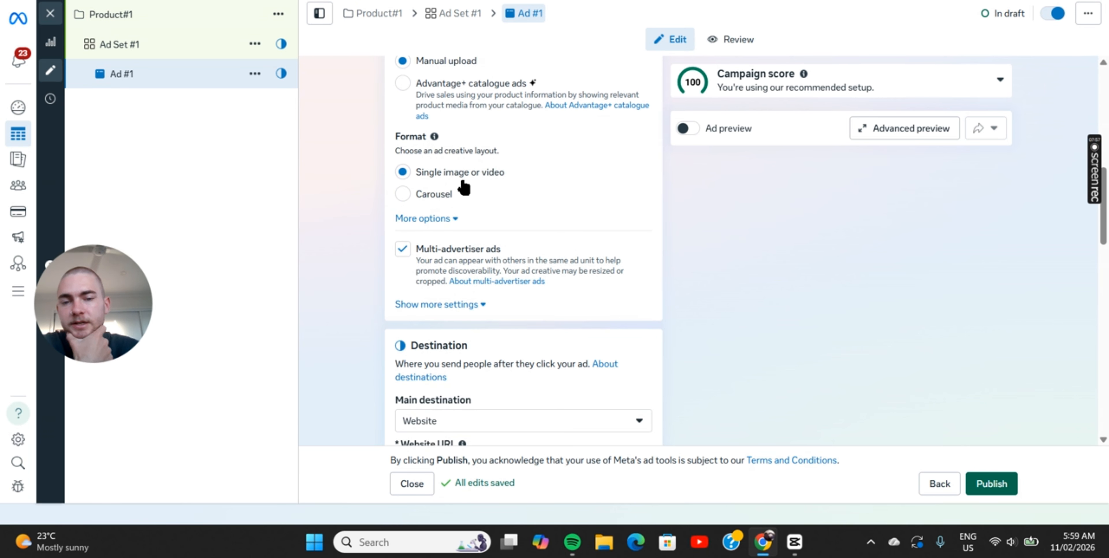
scroll(470, 178, down, 2)
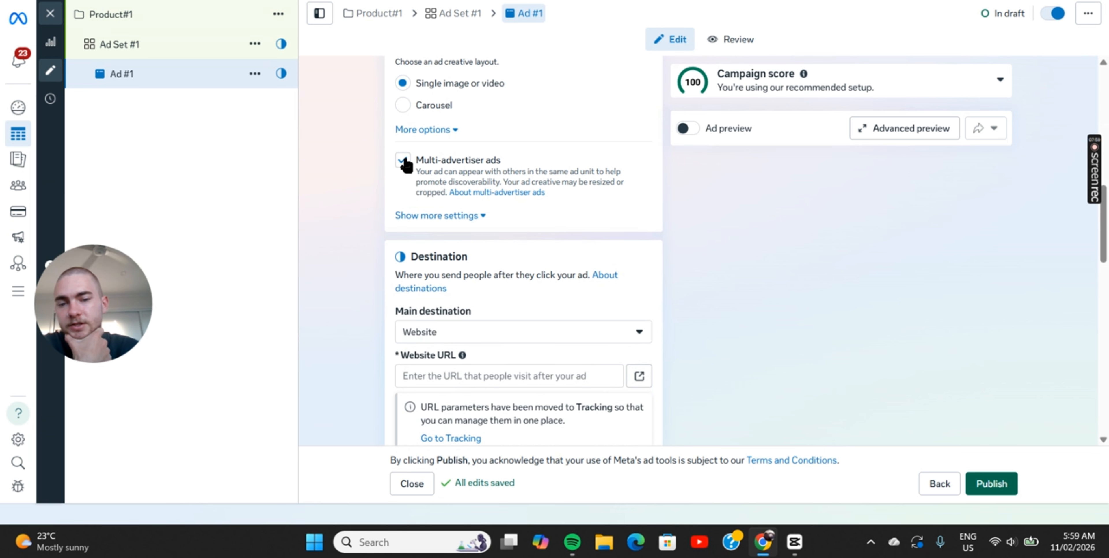
scroll(404, 163, down, 4)
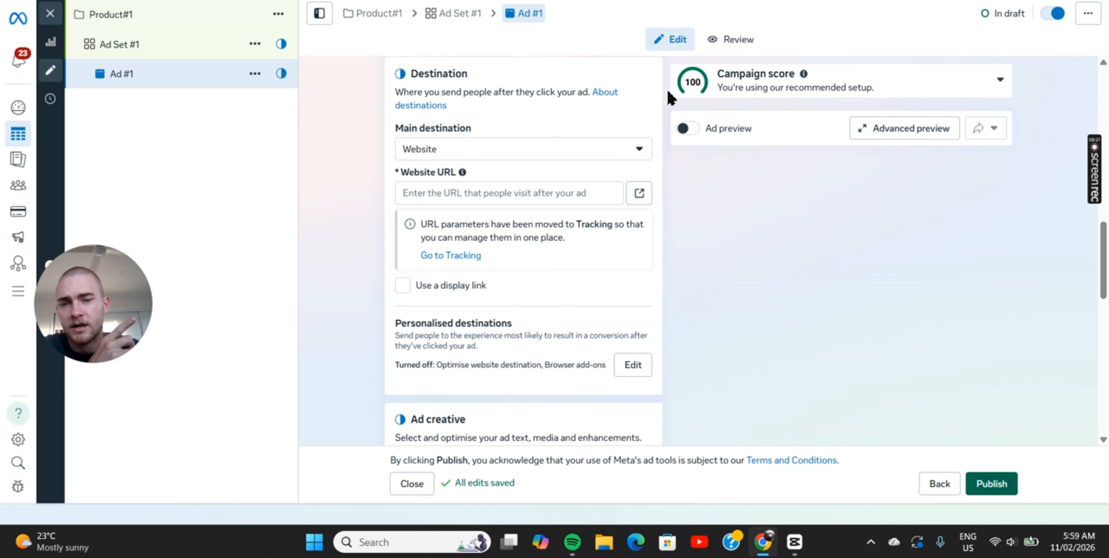
click(566, 201)
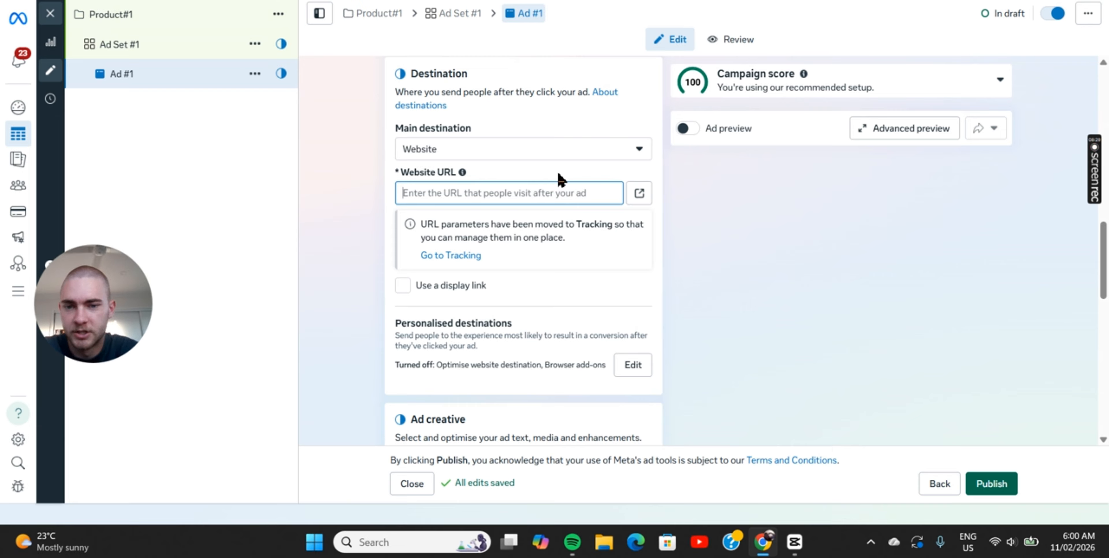
Step: Start a video ad creative and continue to media selection with site links left off
scroll(413, 240, down, 6)
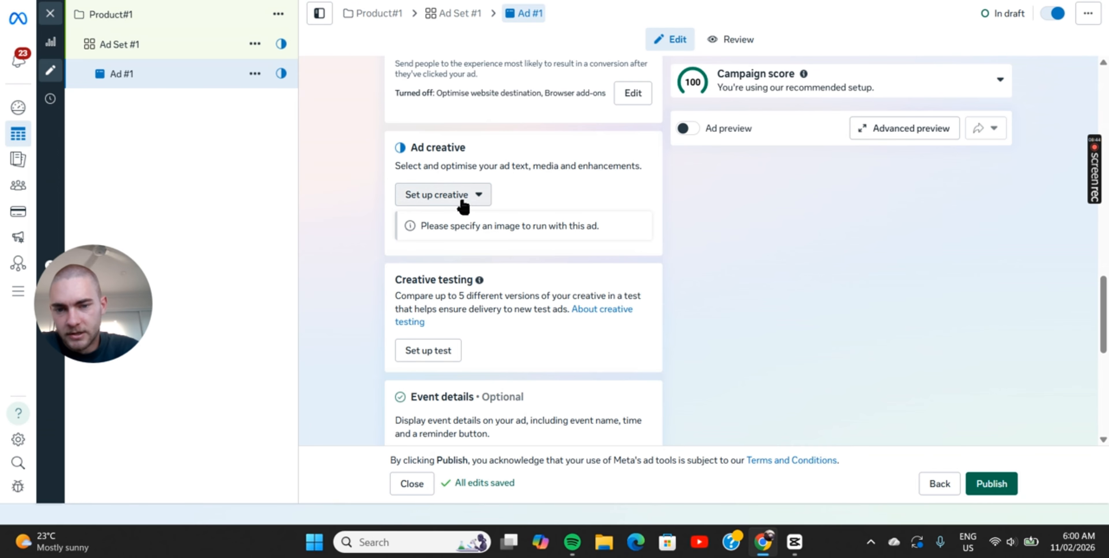
click(446, 193)
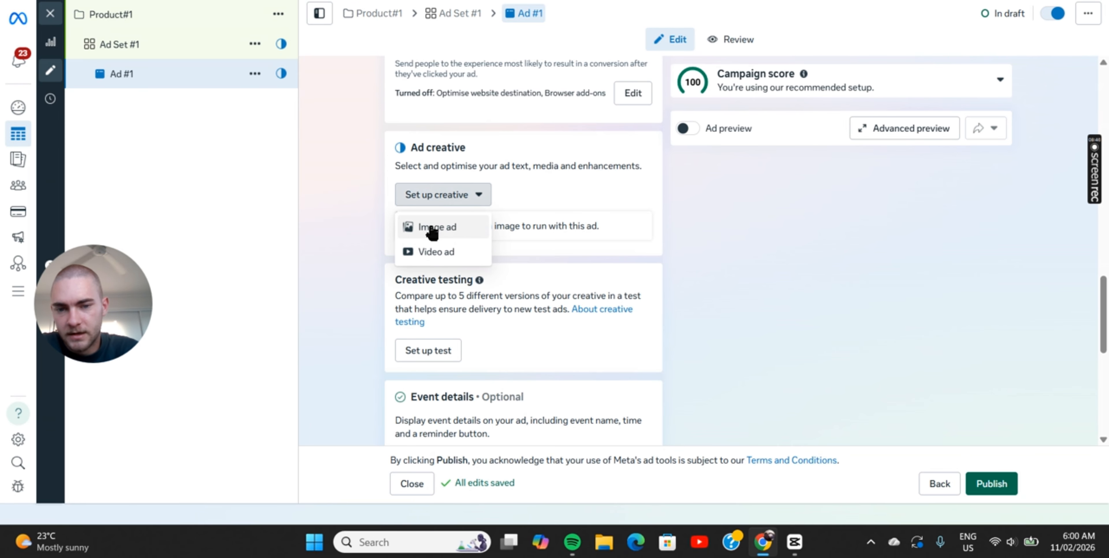
click(465, 256)
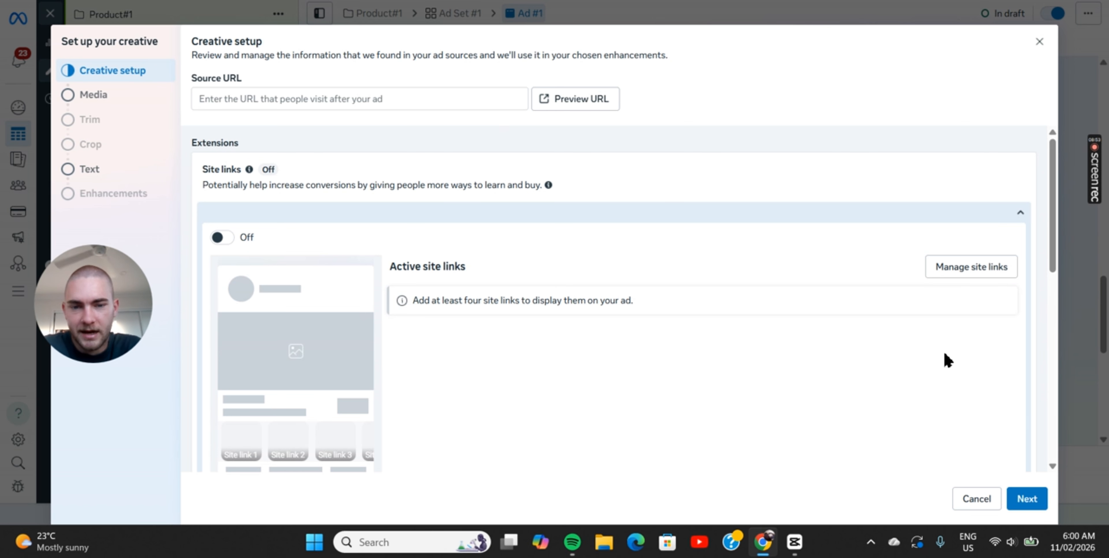
click(1027, 498)
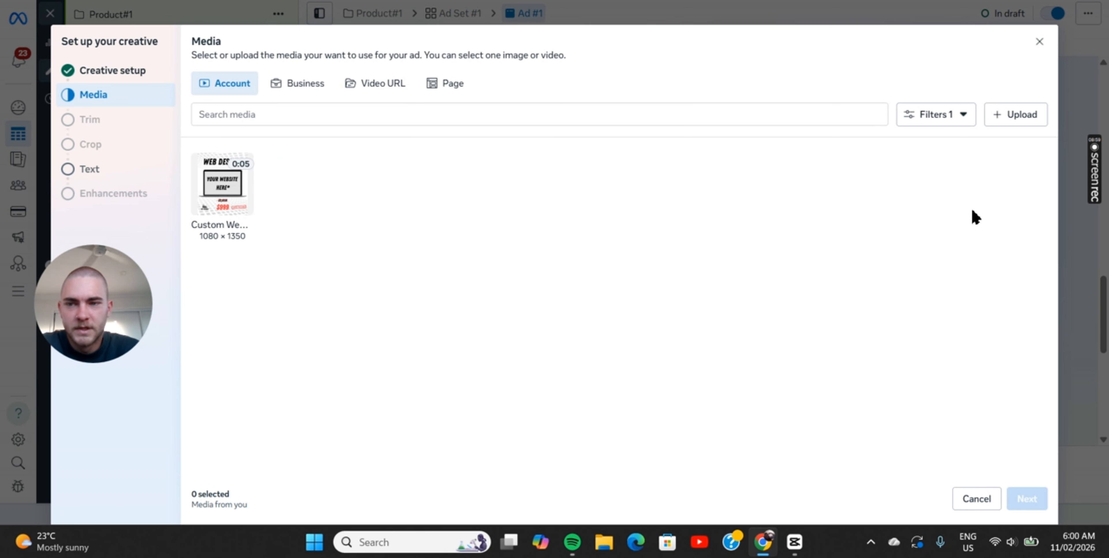
Step: Upload the Hook 2 Ad 1 video from the computer as the ad's media
click(1009, 115)
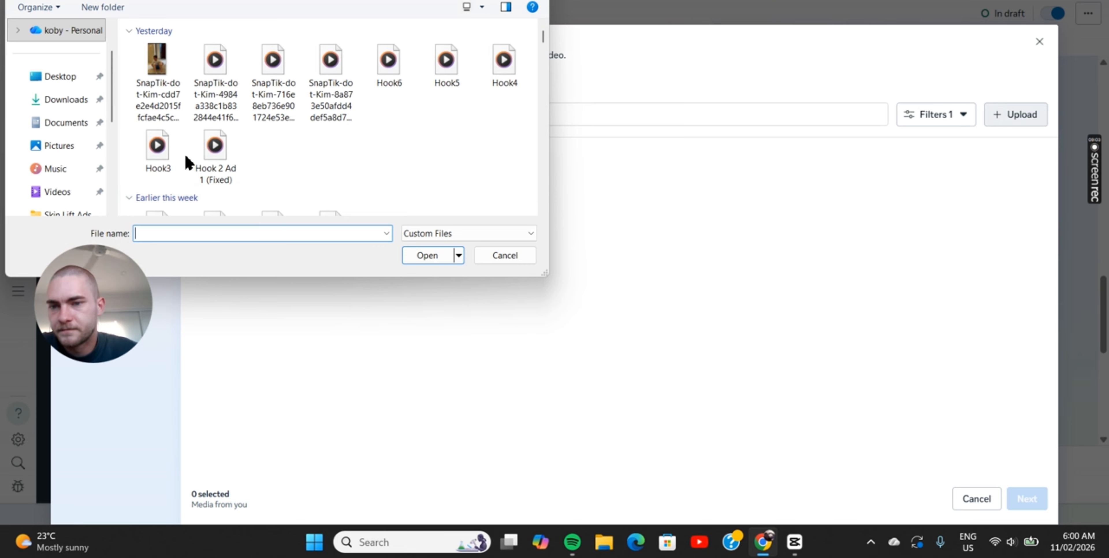
scroll(160, 80, down, 5)
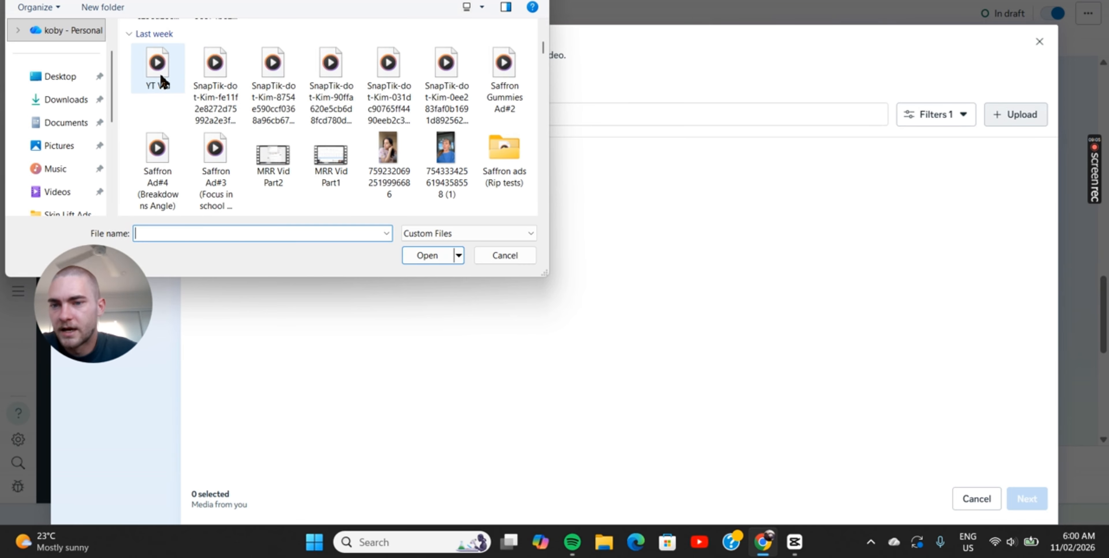
double_click(155, 79)
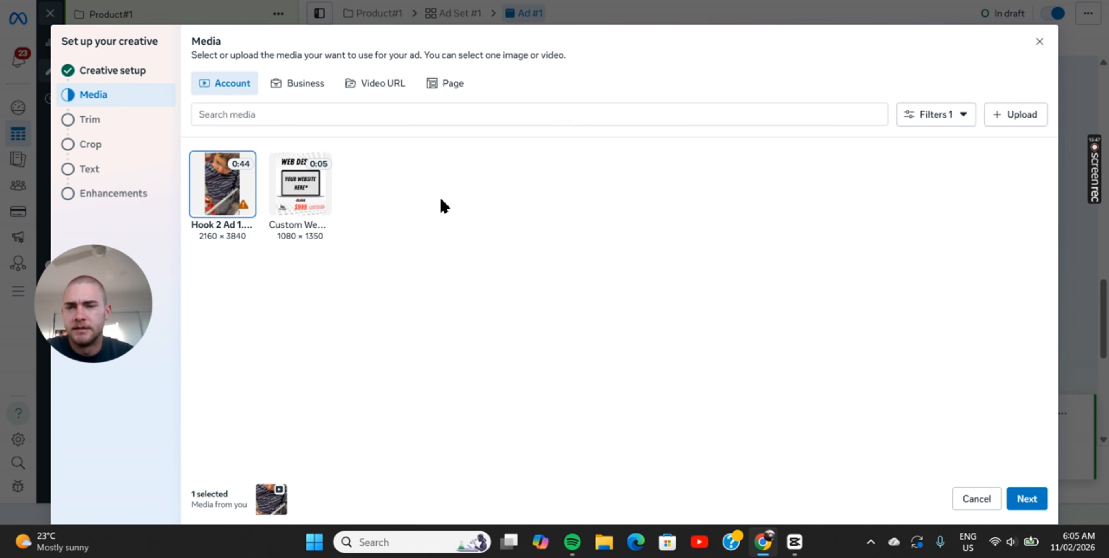
Step: Accept the selected video untrimmed with the original crops for all placements, leaving the creative's text fields blank
click(1025, 499)
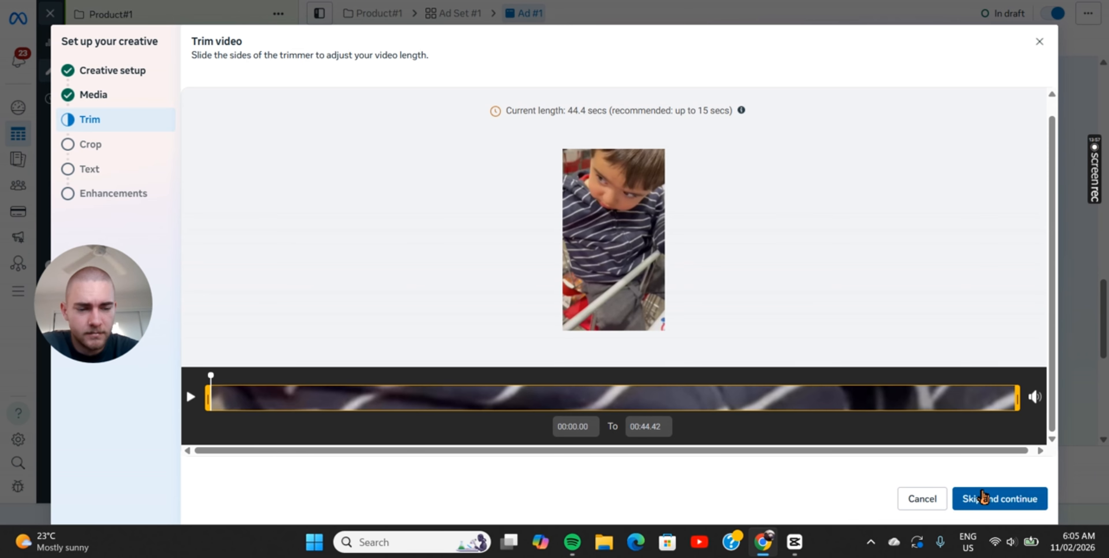
click(1019, 506)
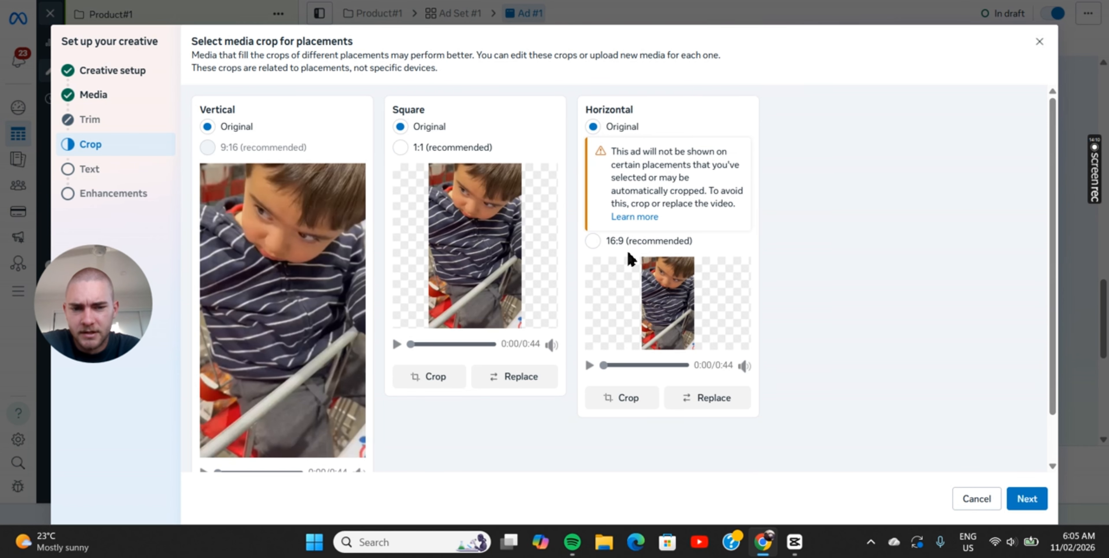
click(1020, 494)
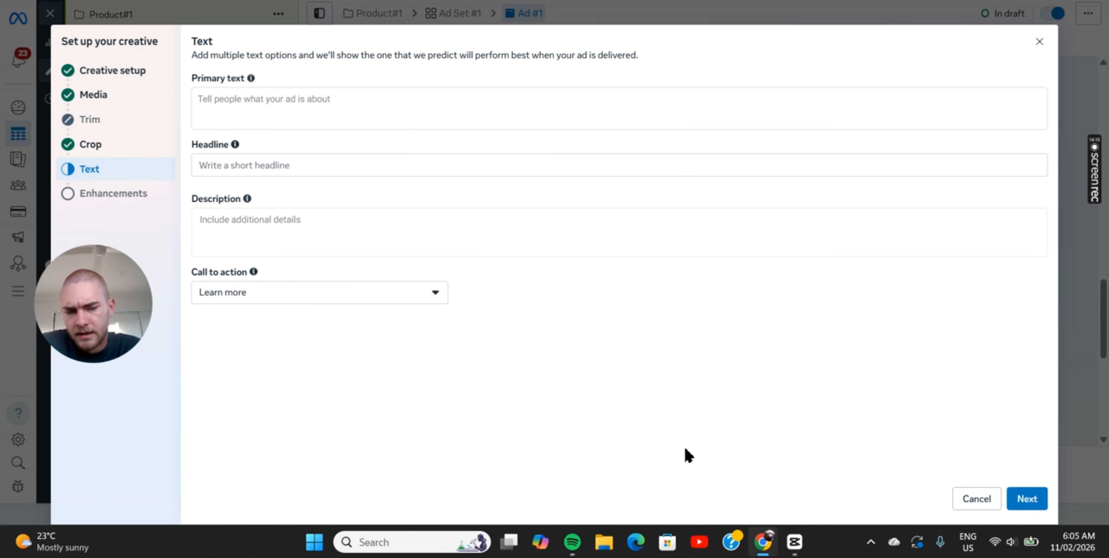
click(1026, 498)
Step: Review the Advantage+ creative enhancements, leave them switched on and finish the video creative setup
scroll(329, 225, down, 6)
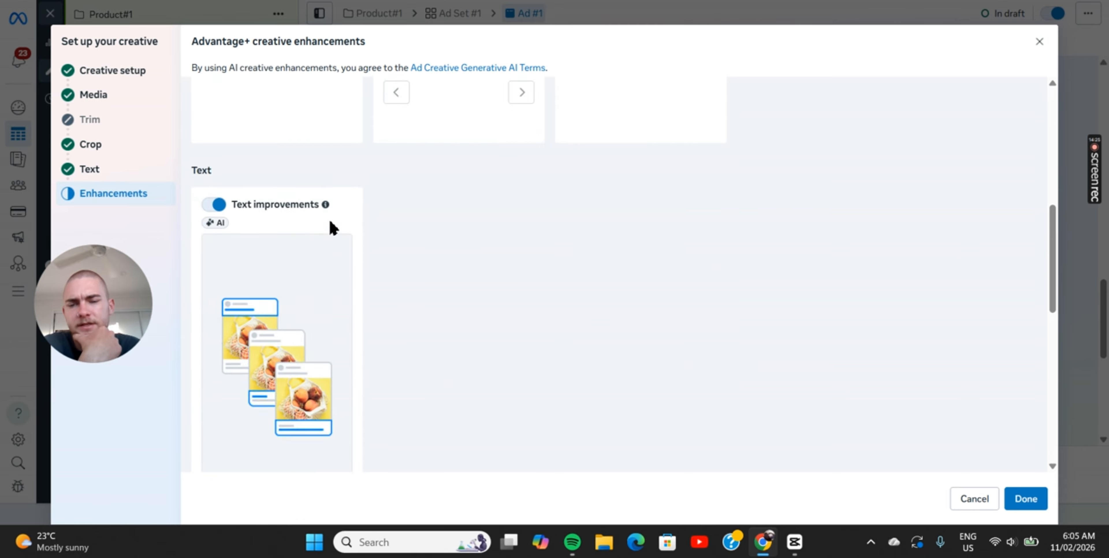
scroll(329, 225, down, 2)
scroll(326, 149, up, 10)
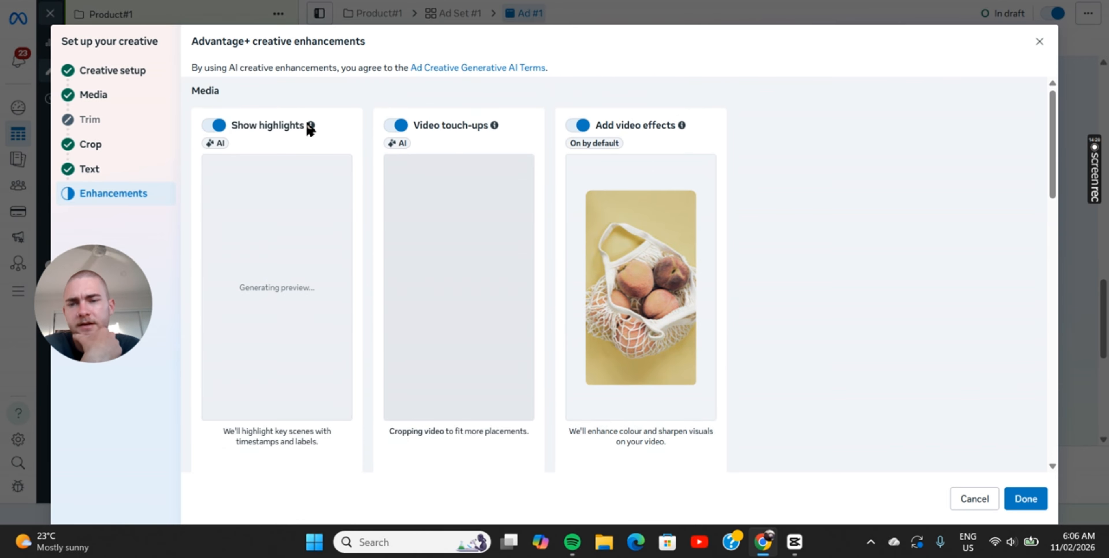
mouse_move(309, 125)
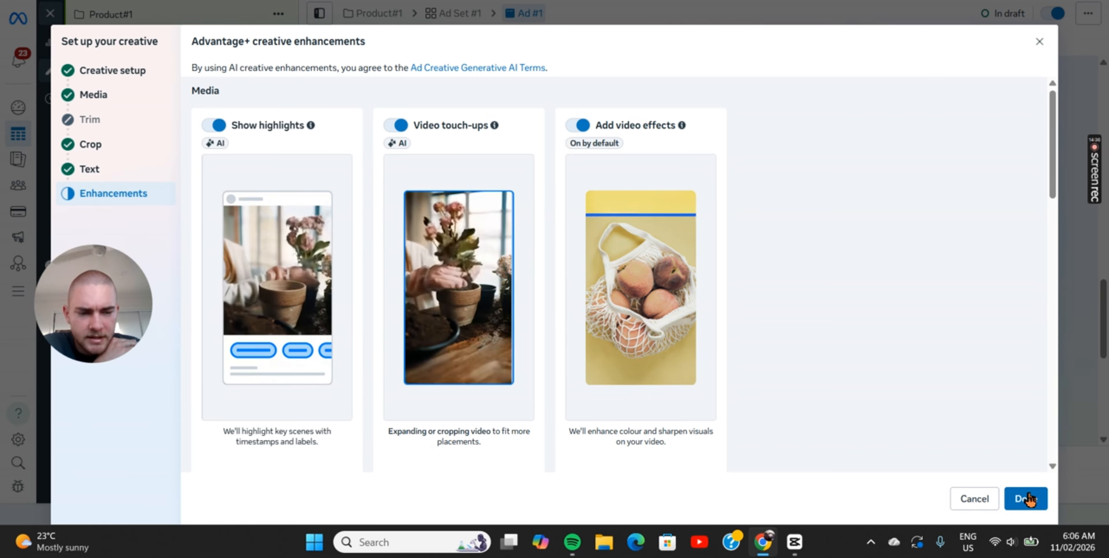
click(1014, 495)
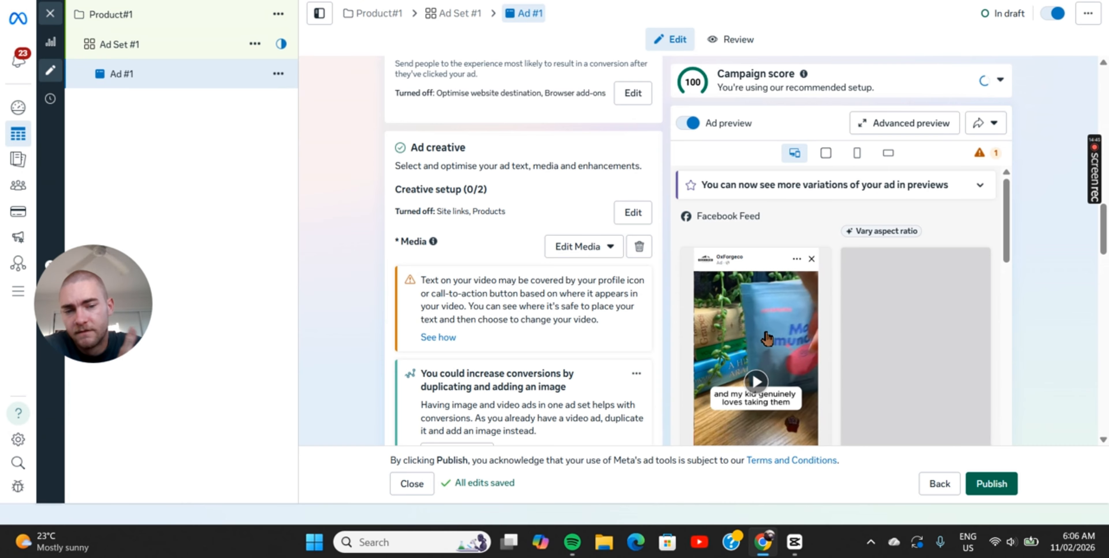
Step: Write primary text listing sleep, depression and energy benefits, a customer testimonial and "Shop Now!", and set the headline to "50% OFF + Free Gift!"
scroll(766, 308, down, 3)
scroll(766, 308, down, 3)
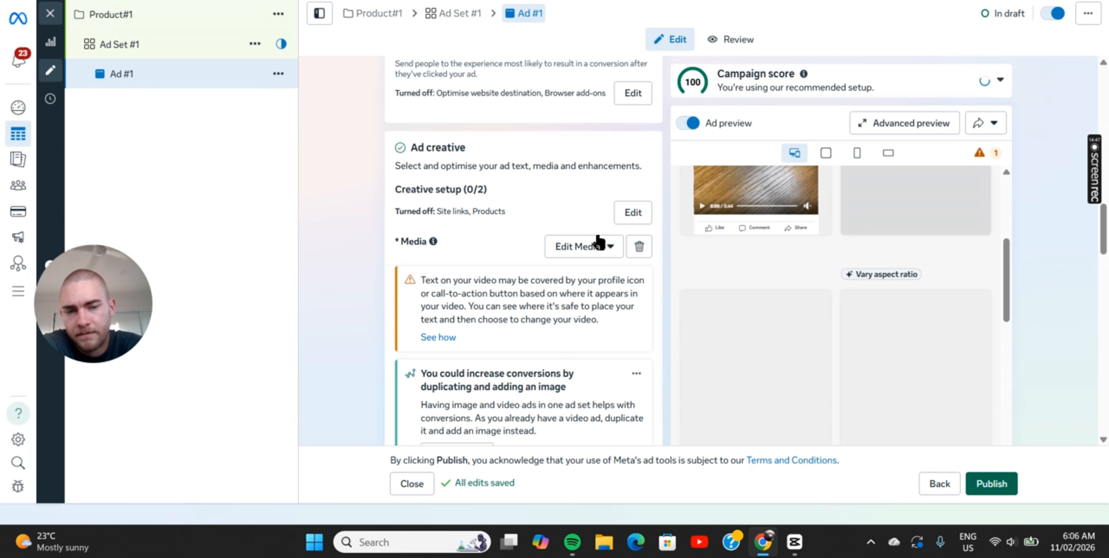
scroll(596, 240, down, 9)
scroll(599, 237, down, 5)
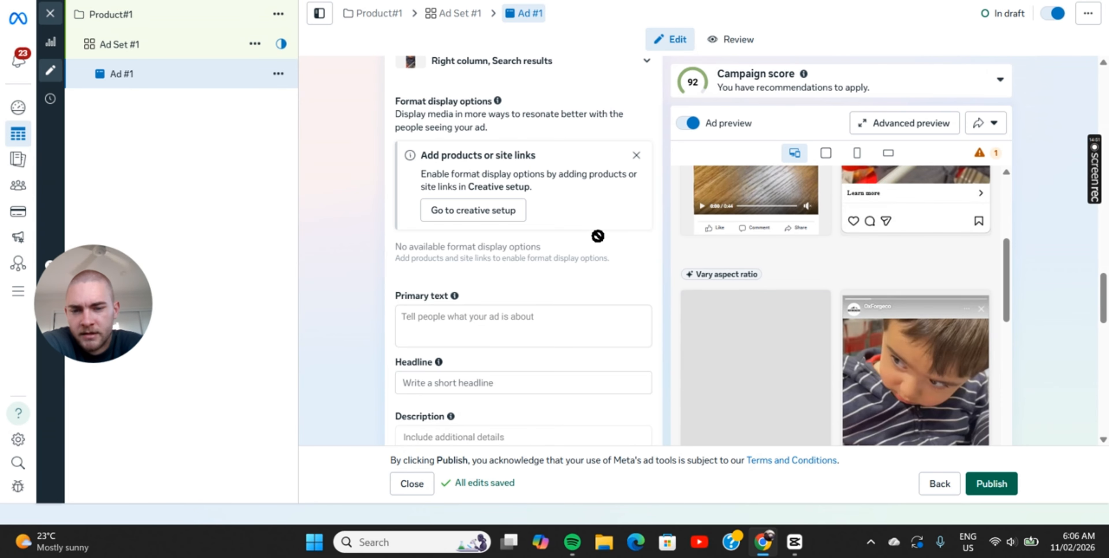
click(476, 240)
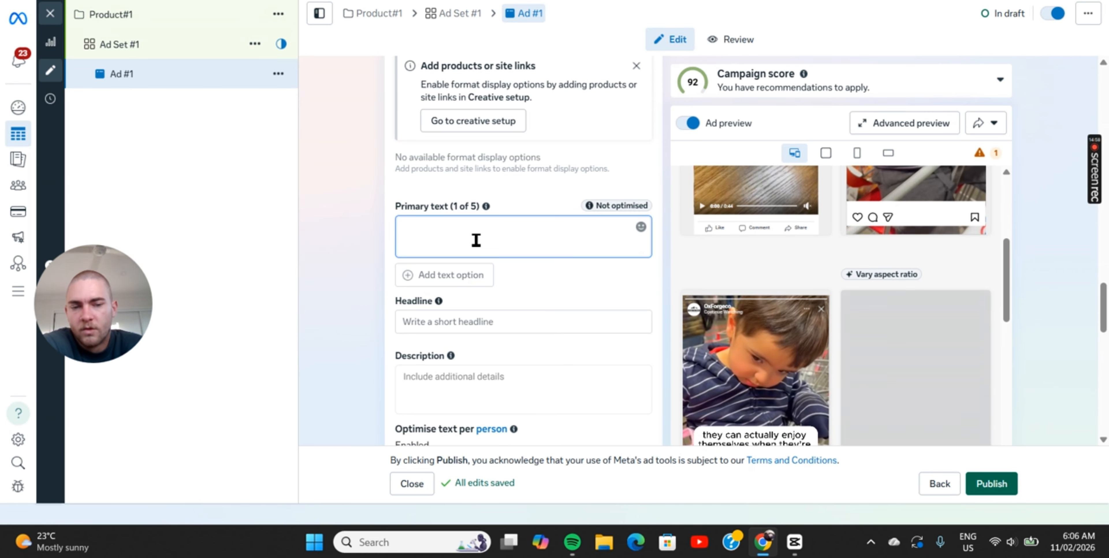
text(m)
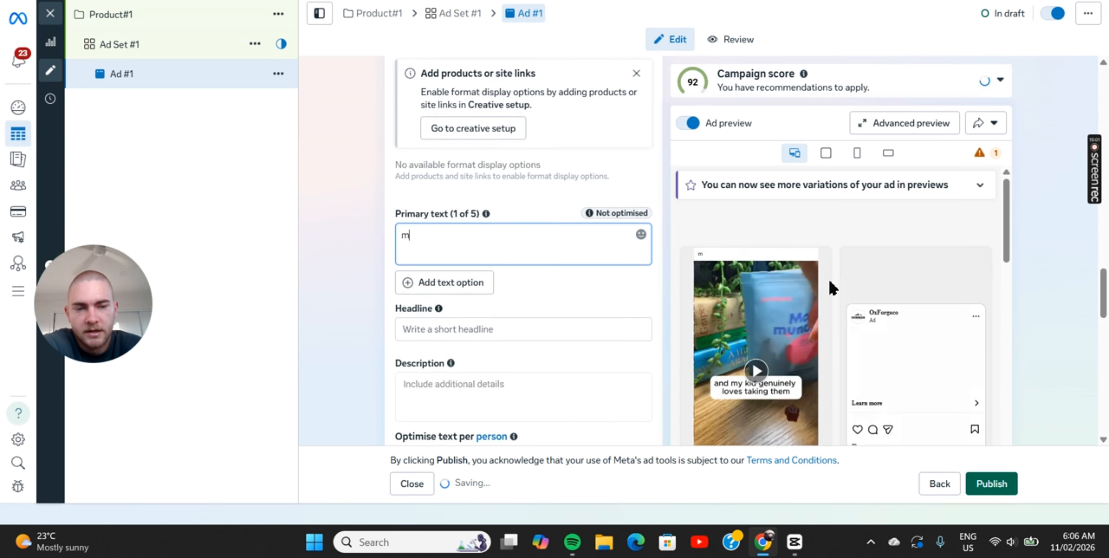
drag(533, 287, 381, 261)
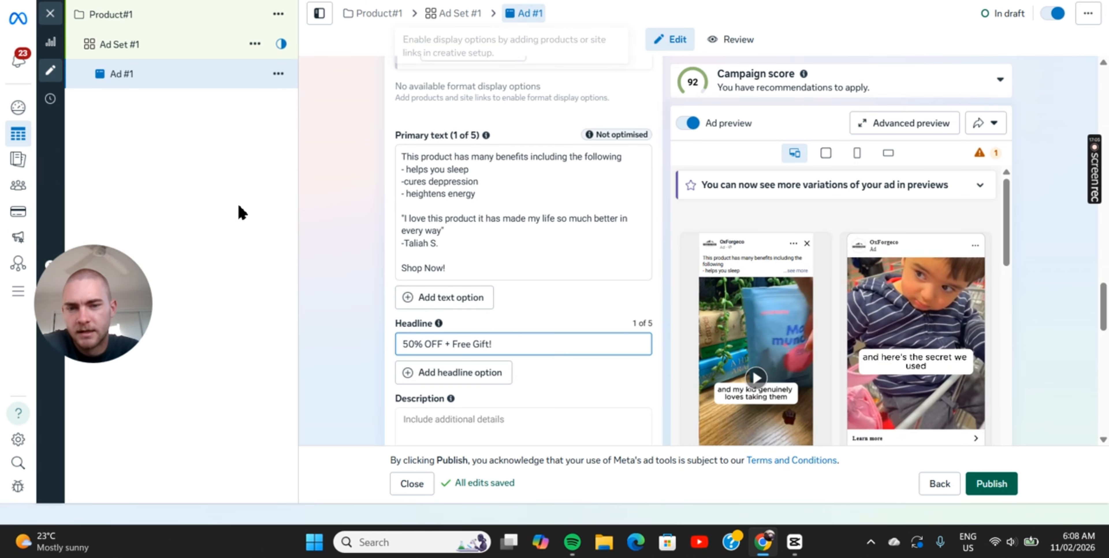
drag(472, 277, 401, 167)
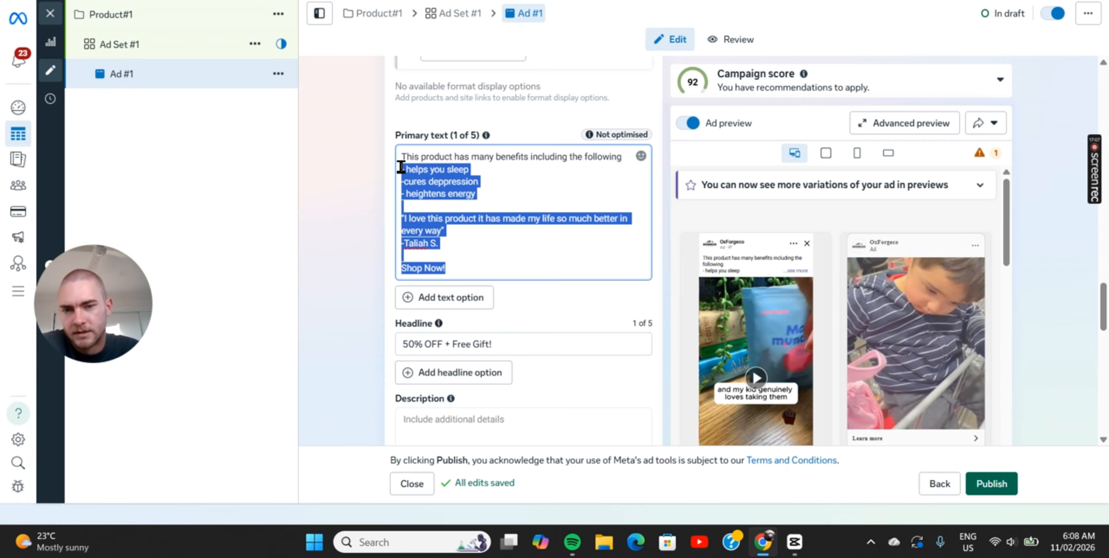
click(391, 239)
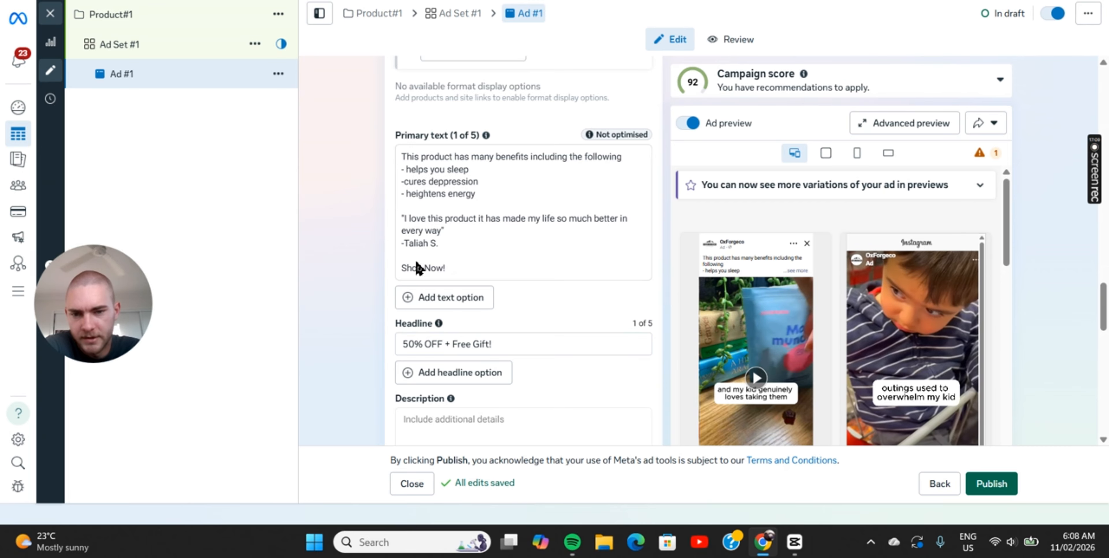
Step: Set the ad's call to action to Shop now, leaving the description blank
scroll(747, 355, down, 5)
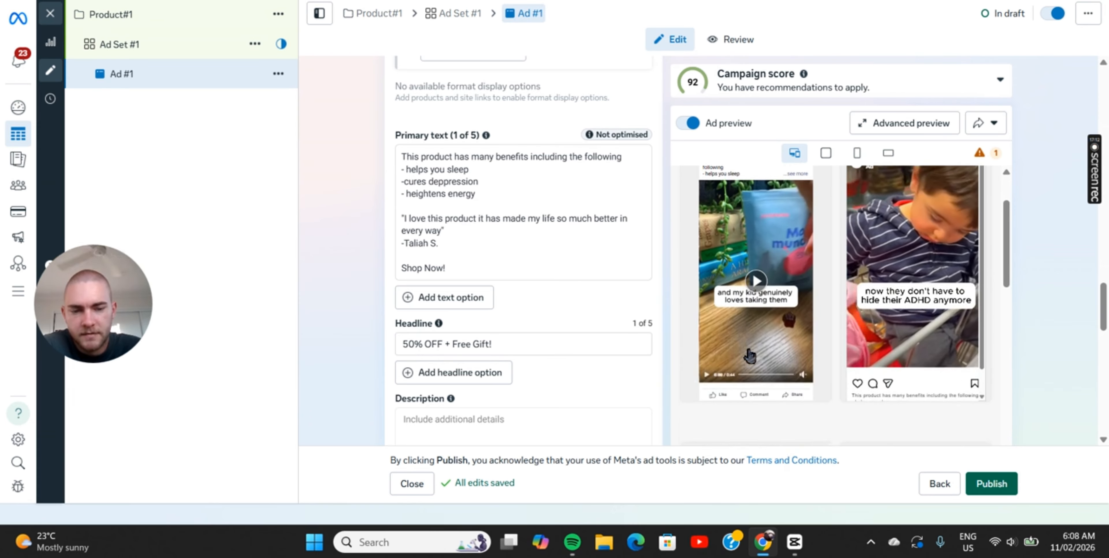
scroll(749, 351, down, 7)
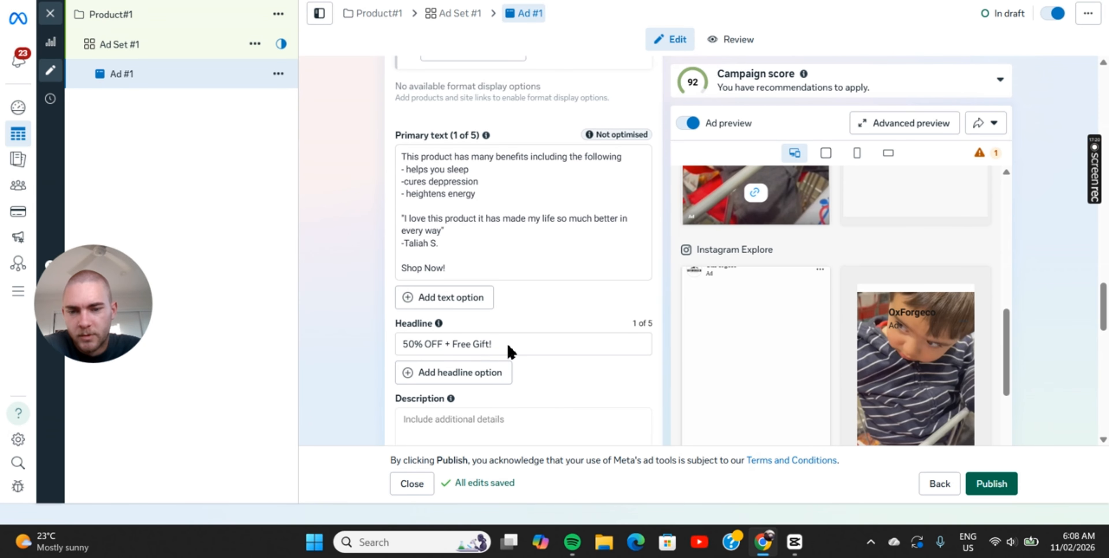
scroll(507, 343, down, 5)
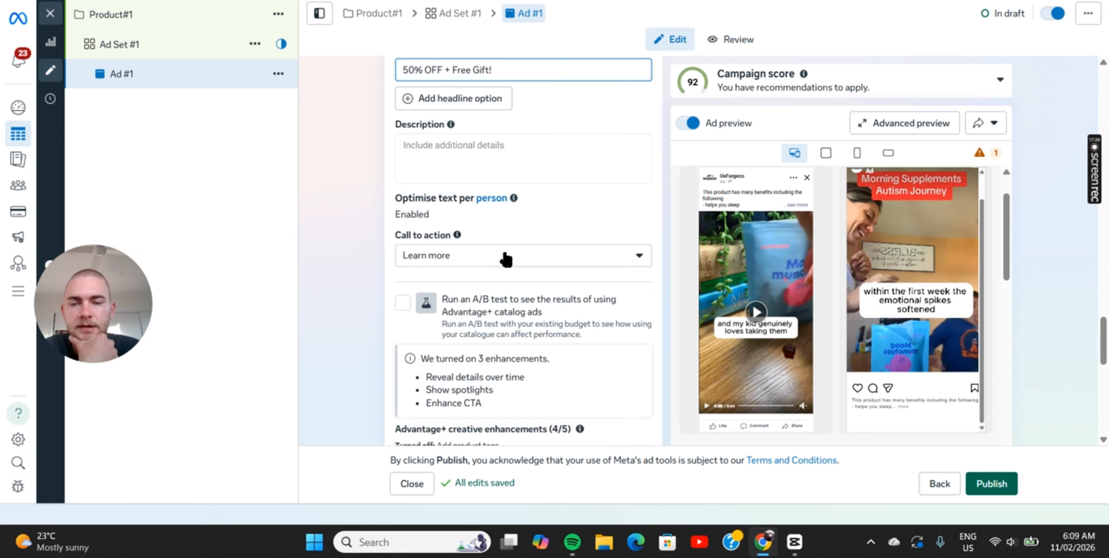
click(469, 255)
scroll(495, 293, down, 3)
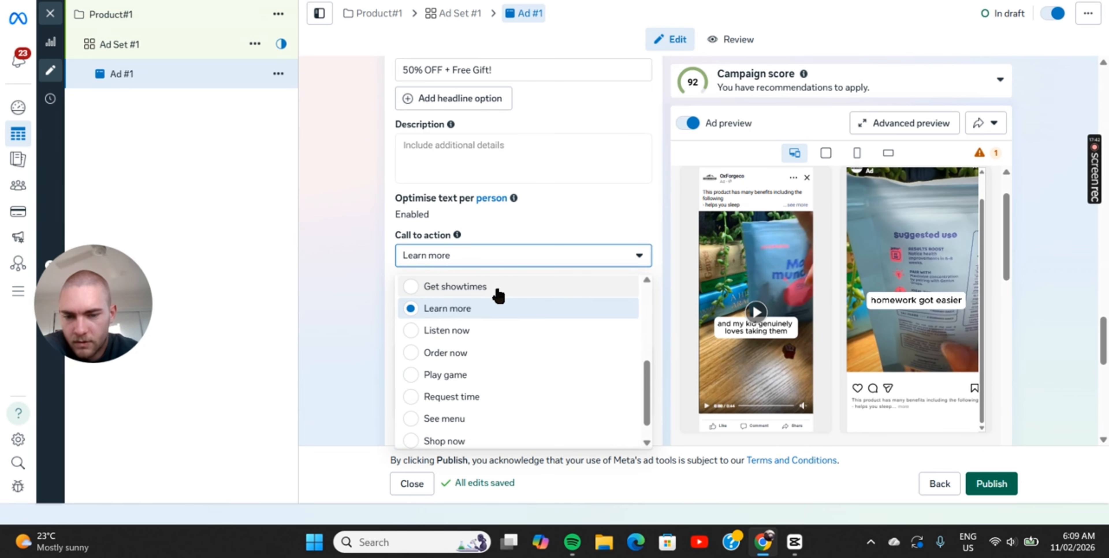
scroll(463, 373, down, 1)
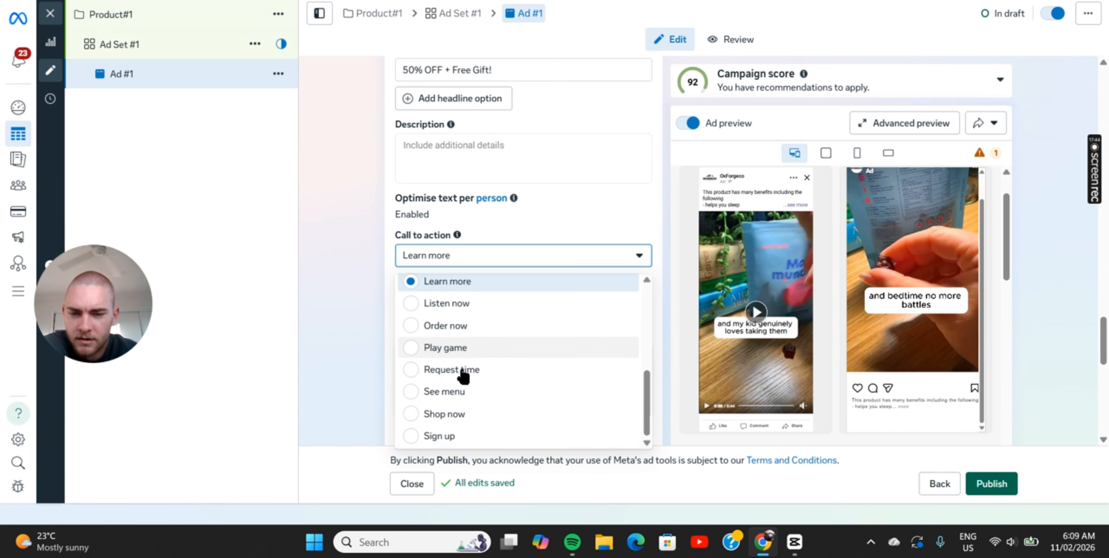
scroll(366, 337, down, 10)
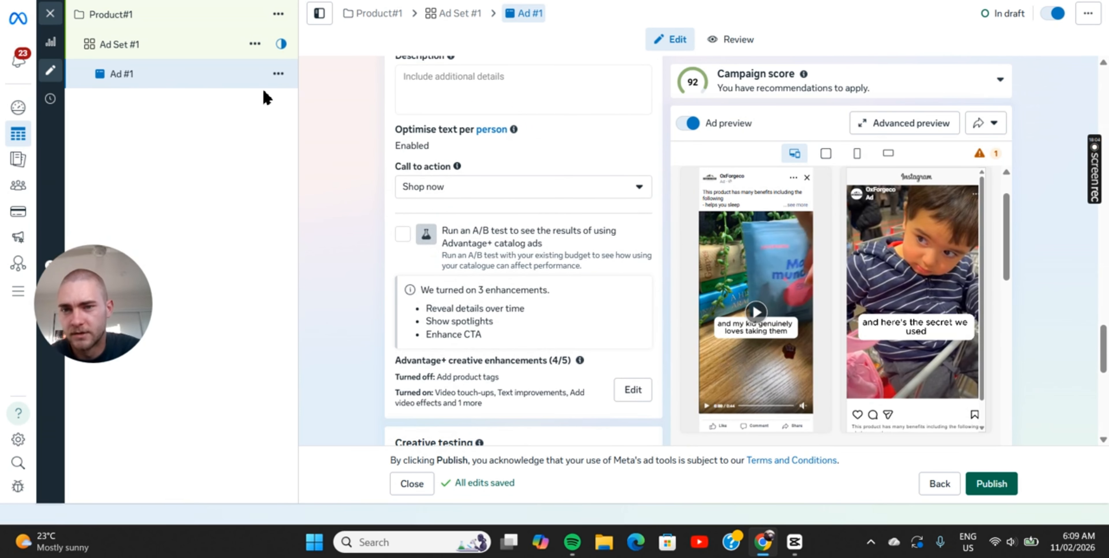
Step: Duplicate Ad #1 as one copy within the original campaign and rename the copy Ad #2
click(278, 74)
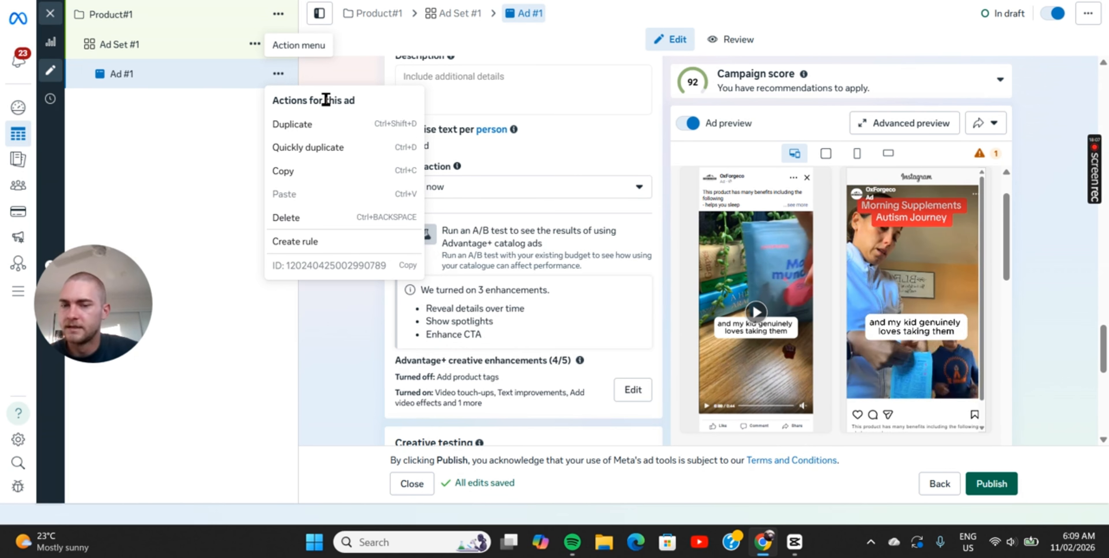
click(308, 131)
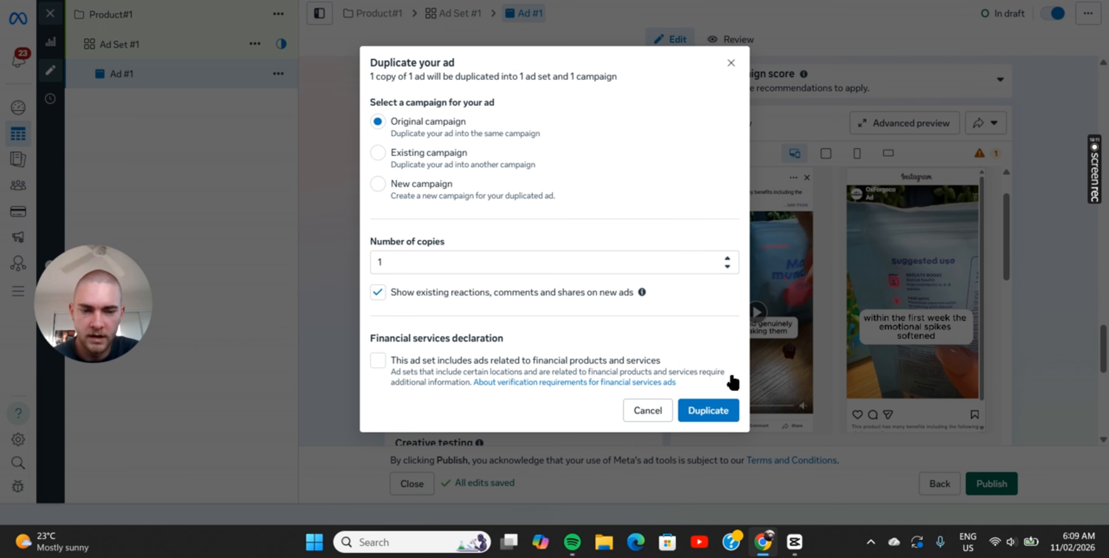
click(708, 409)
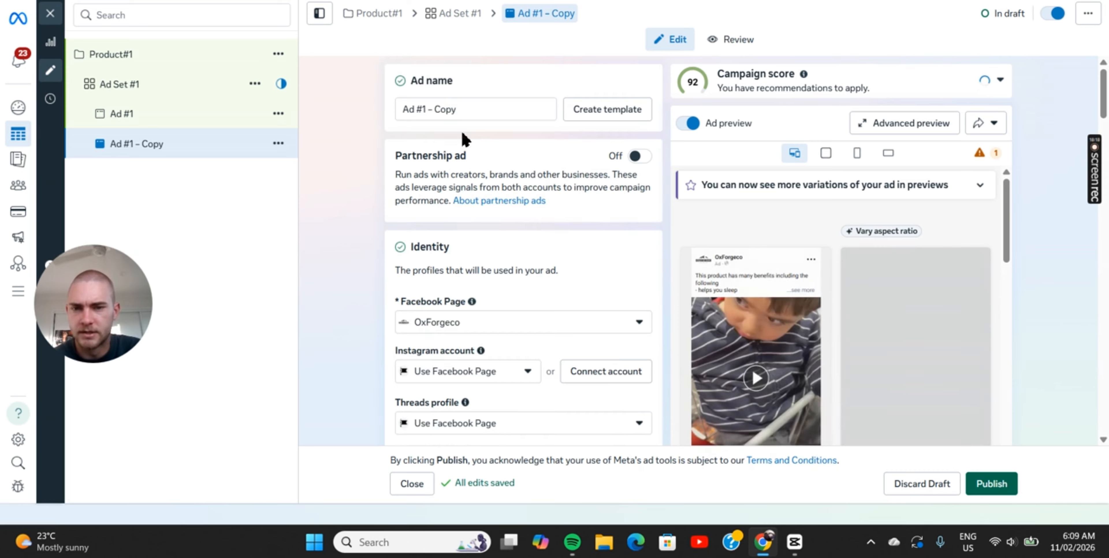
text(2)
click(528, 87)
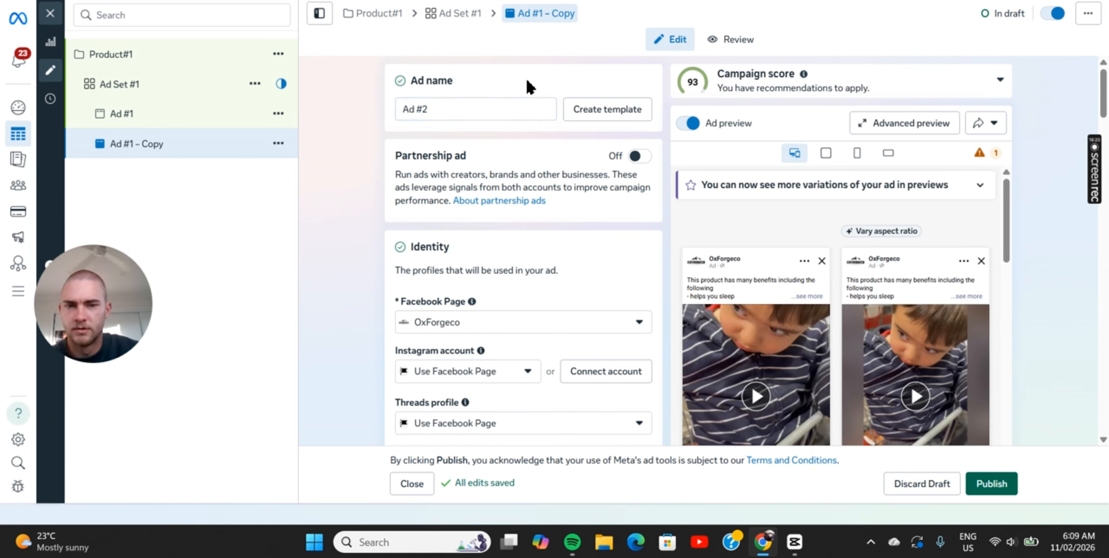
Step: Remove the existing video from the creative media of Ad #2
scroll(508, 155, down, 15)
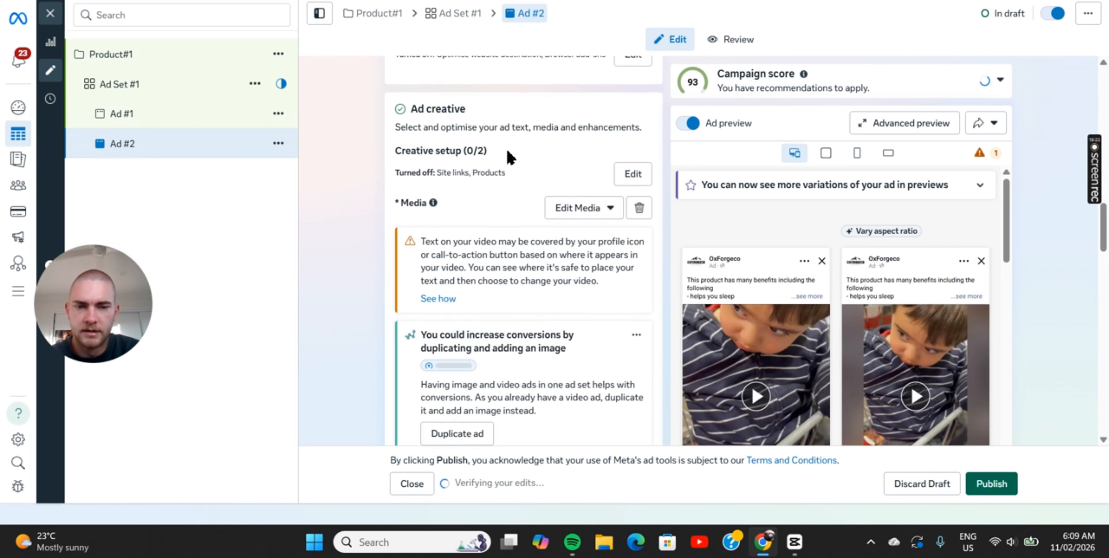
scroll(508, 156, up, 1)
click(637, 249)
click(427, 261)
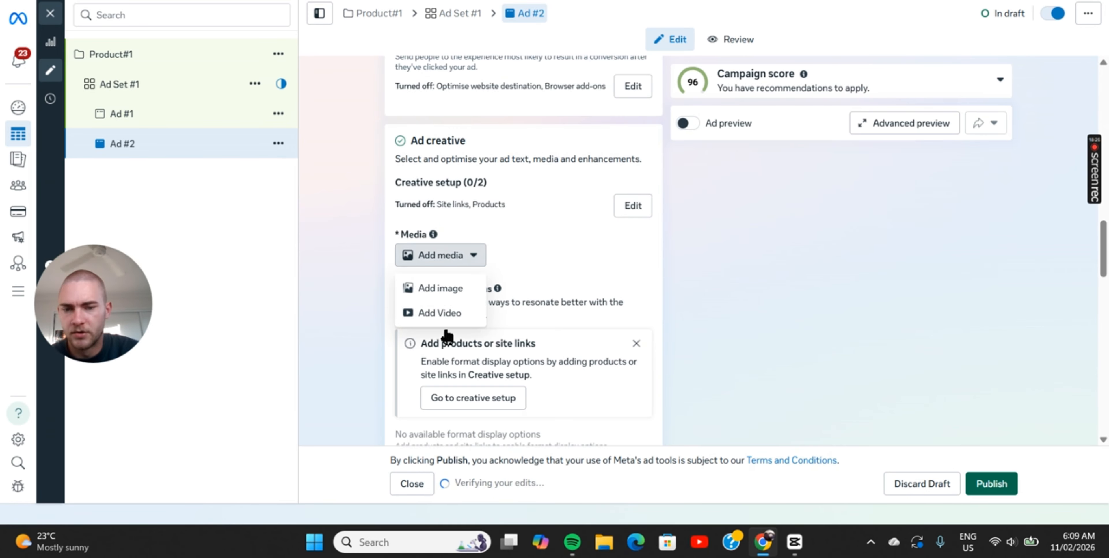
click(447, 321)
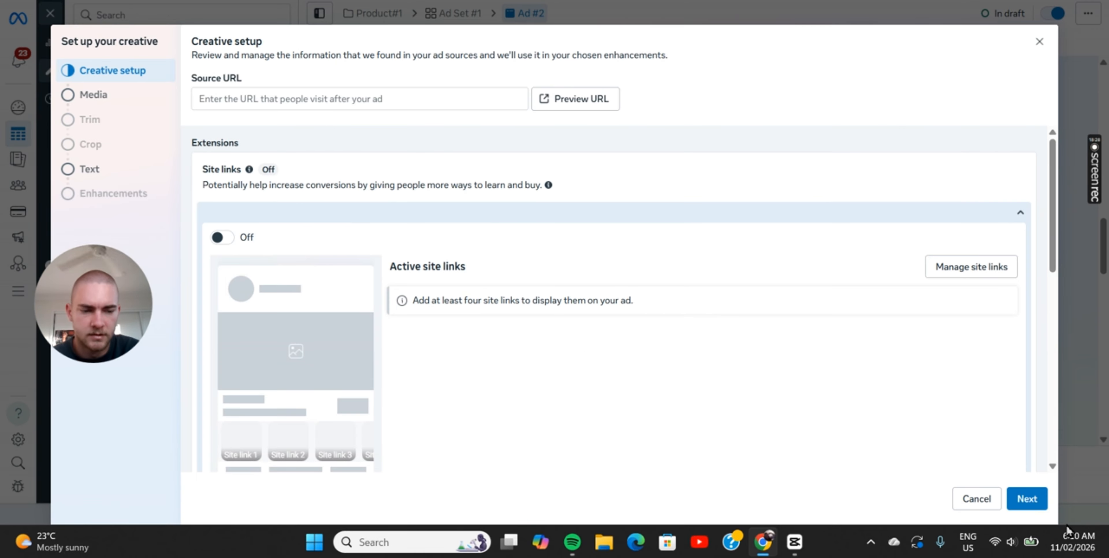
click(1044, 500)
click(1031, 113)
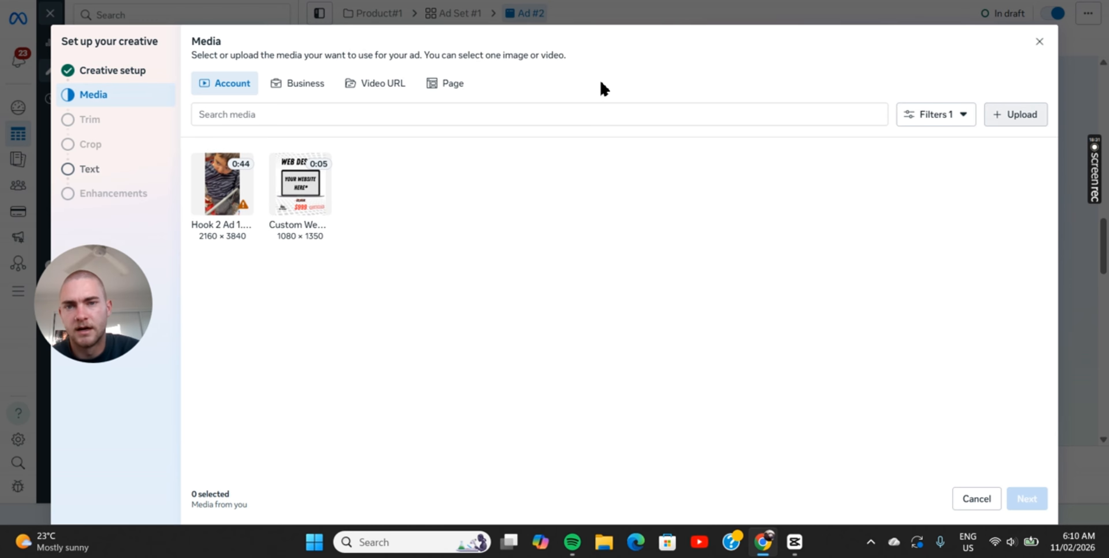
key(Escape)
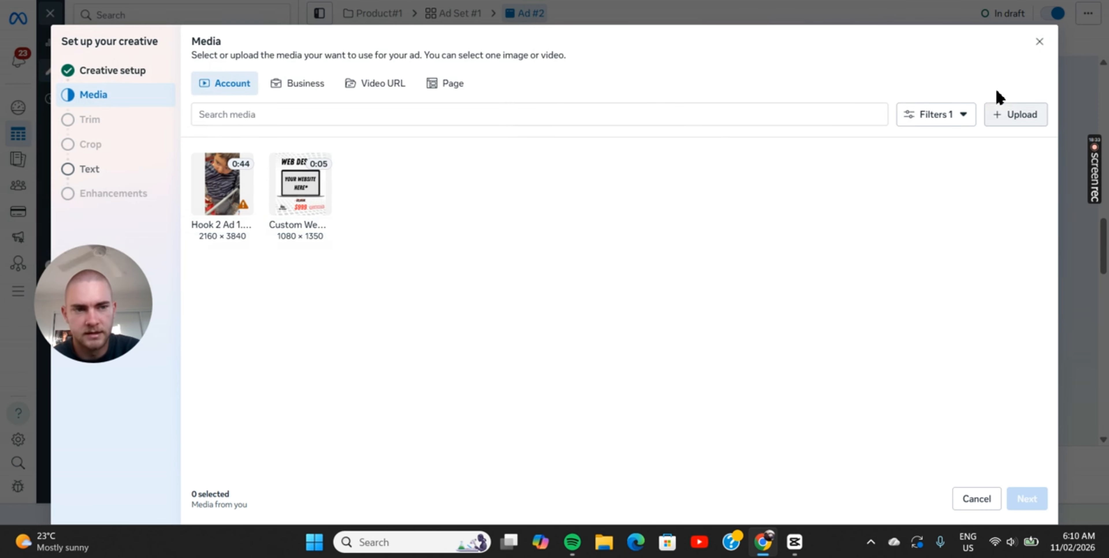
click(1040, 43)
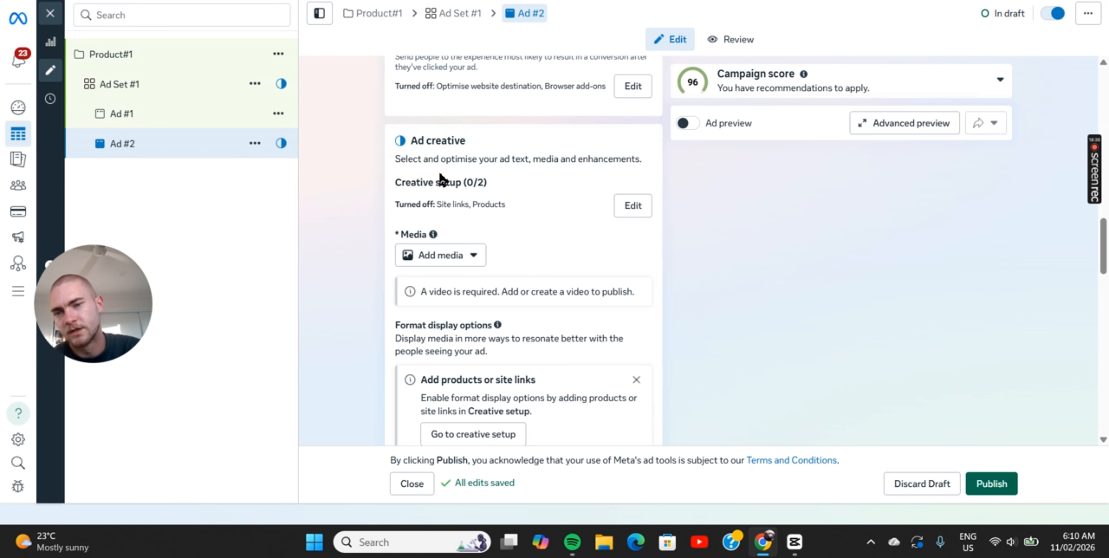